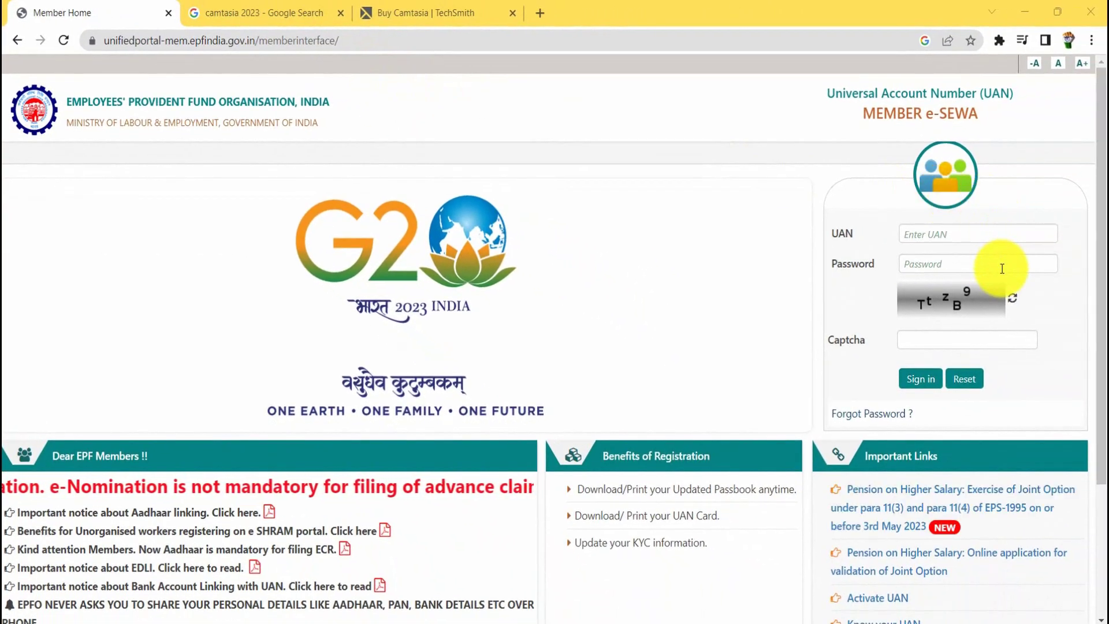
- Sign in to the member portal with the autofilled UAN credentials and the captcha
left_click(925, 234)
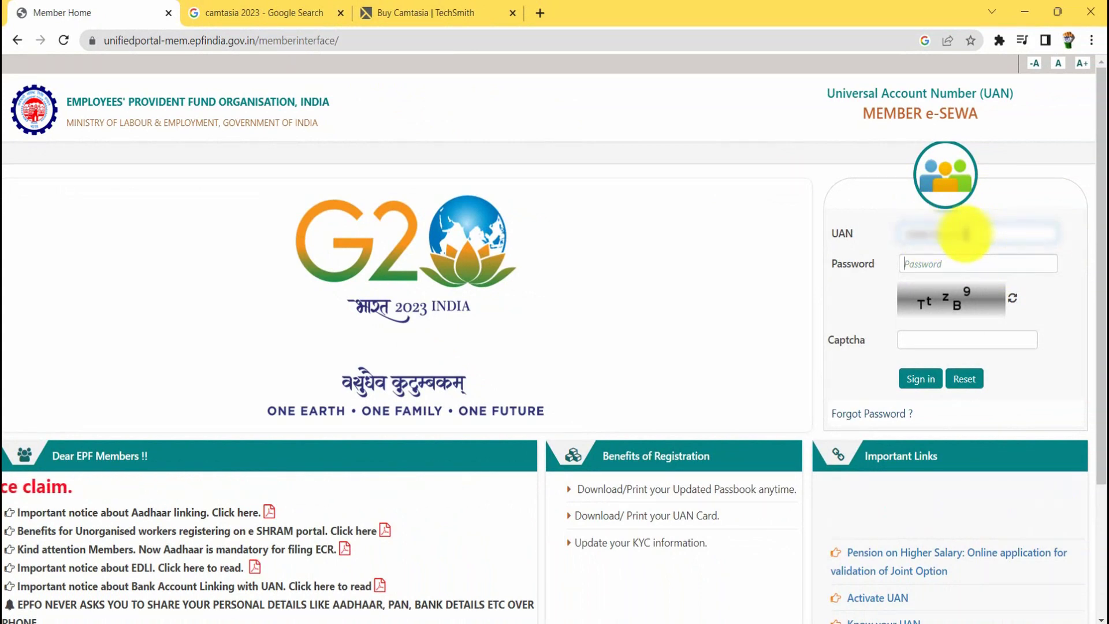
left_click(965, 335)
type("TtzB")
left_click(920, 378)
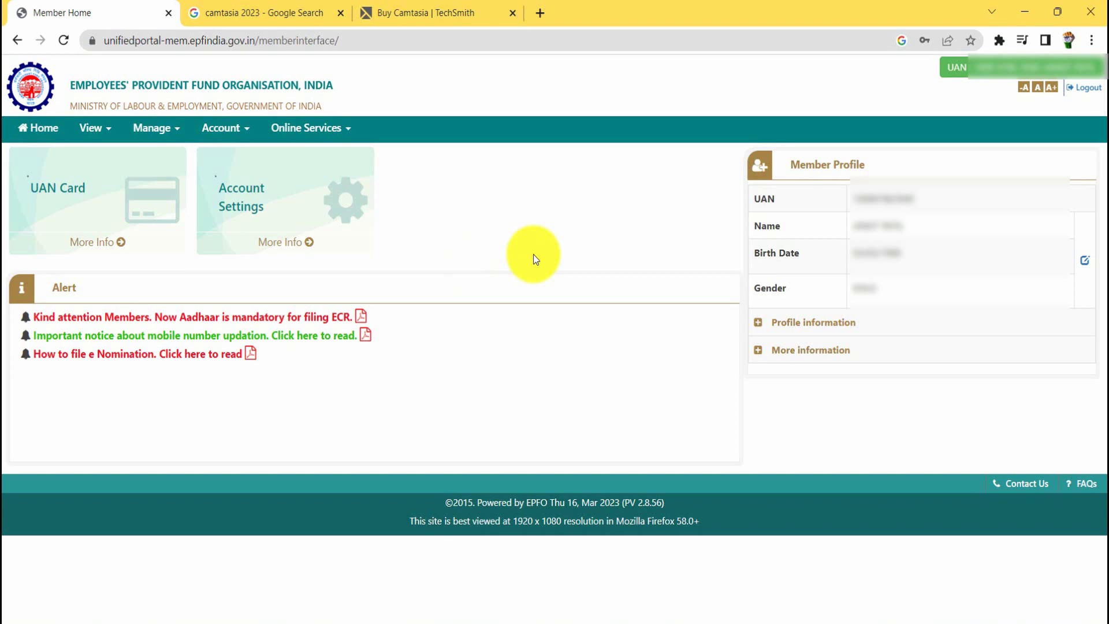
- Open the KYC page under Manage to confirm Bank, AADHAAR and PAN are approved
left_click(160, 137)
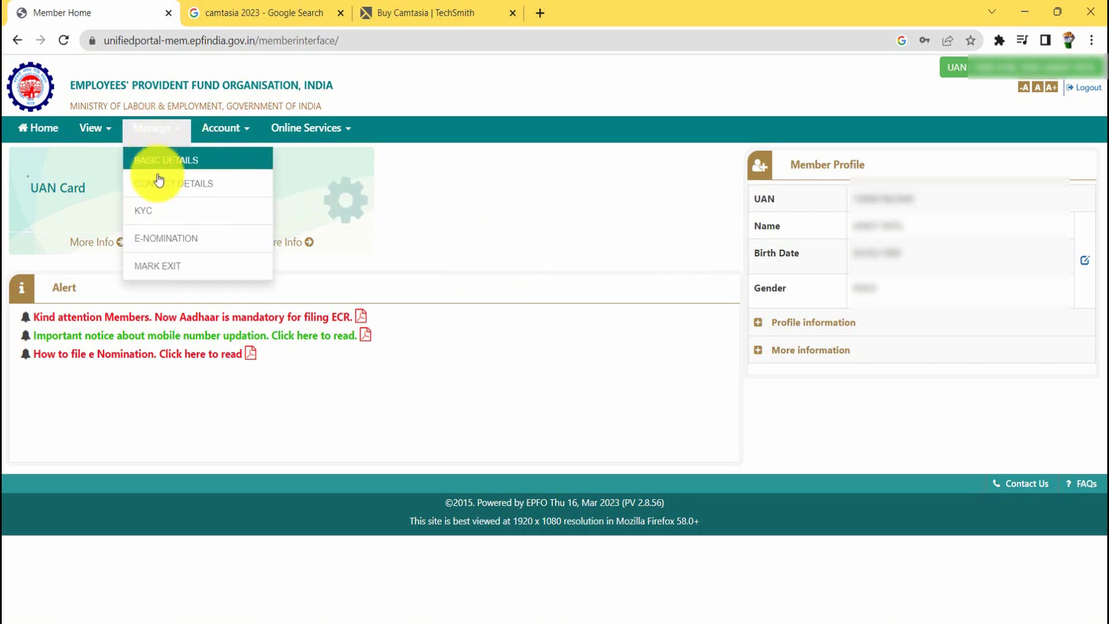
left_click(164, 217)
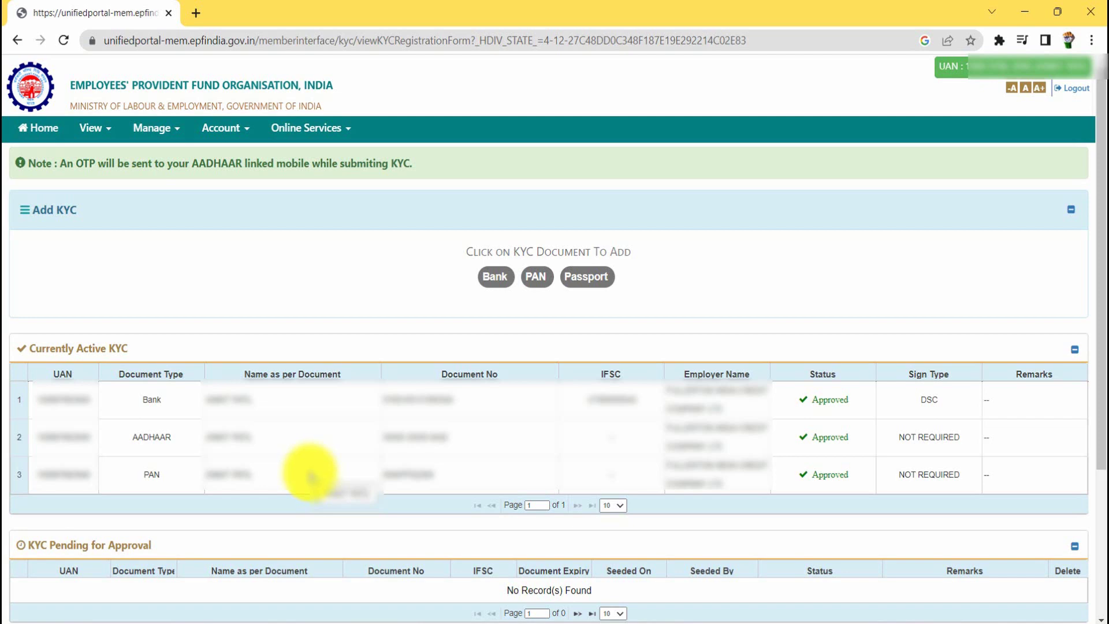
left_click(109, 142)
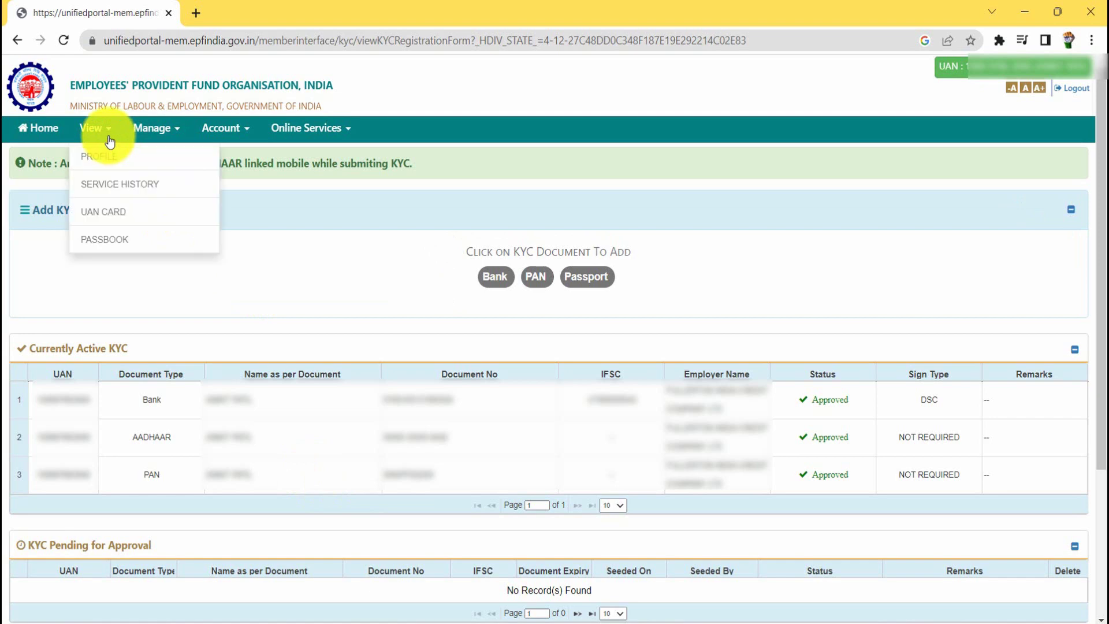
- Review the four employers in Service History, highlighting FULLERTON INDIA CREDIT COMPANY LTD
left_click(125, 185)
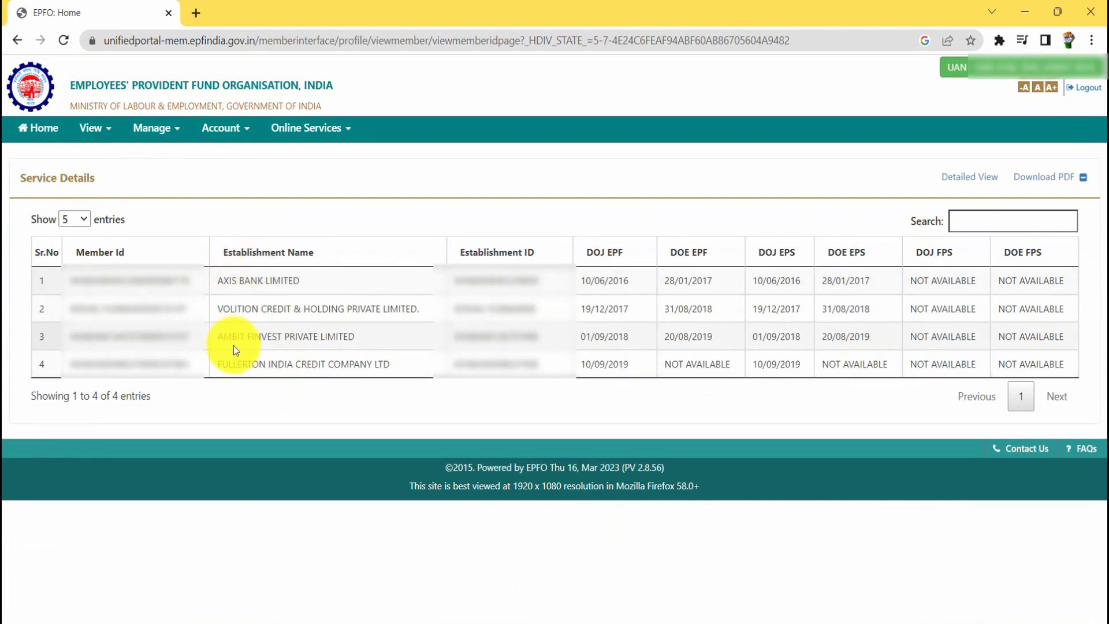
left_click_drag(217, 364, 390, 374)
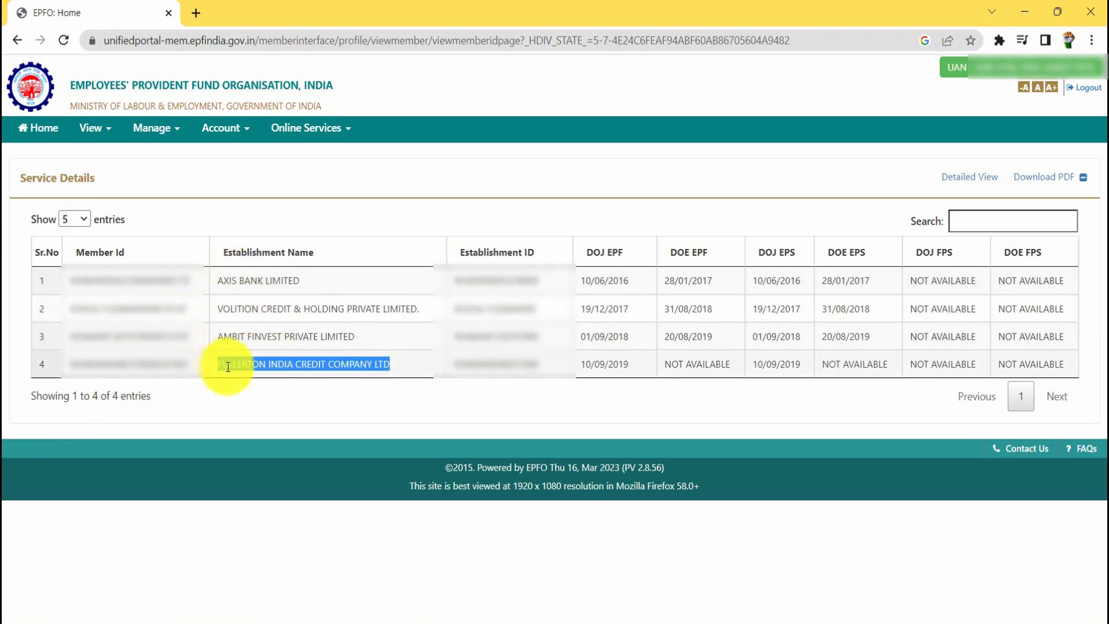
left_click(335, 390)
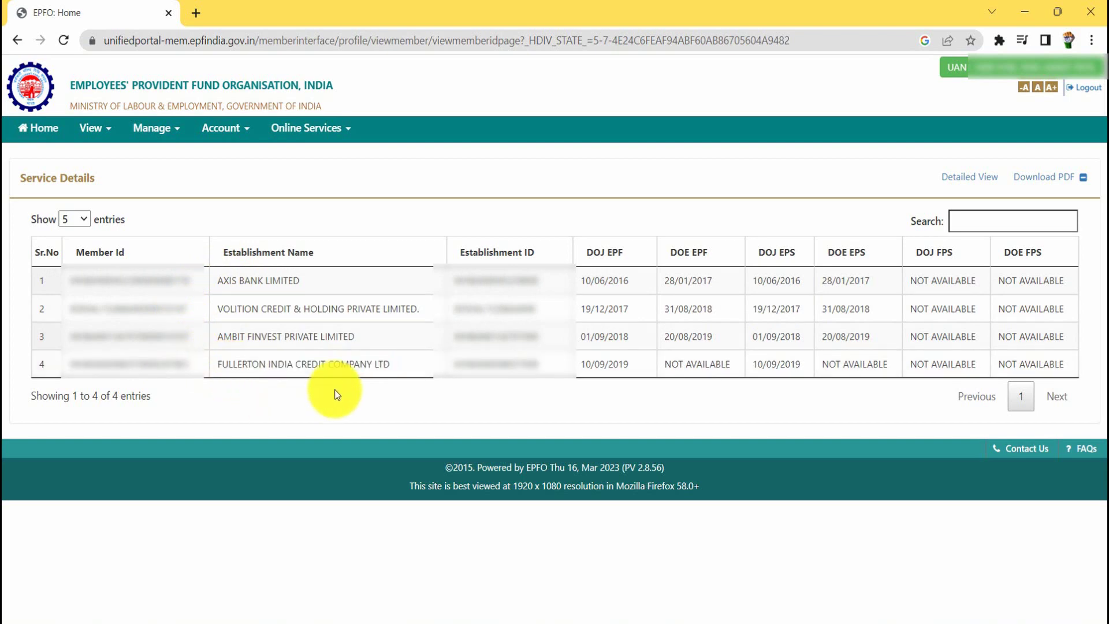
left_click(101, 134)
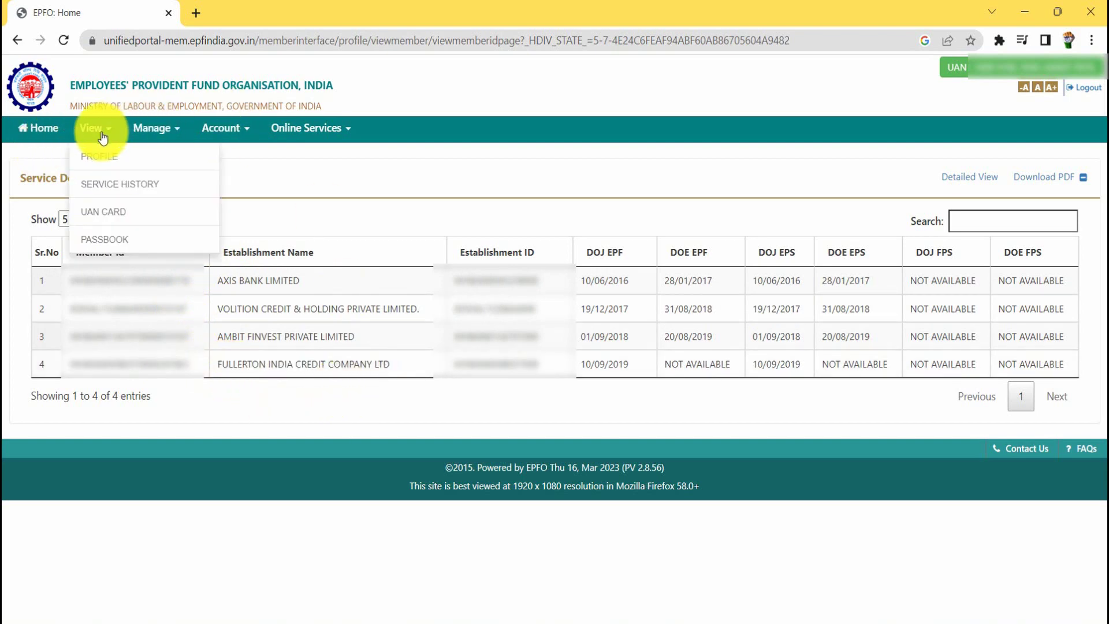
- Open the 2022–2023 passbook for the chosen member ID, showing the 1,64,300 closing balance
left_click(137, 247)
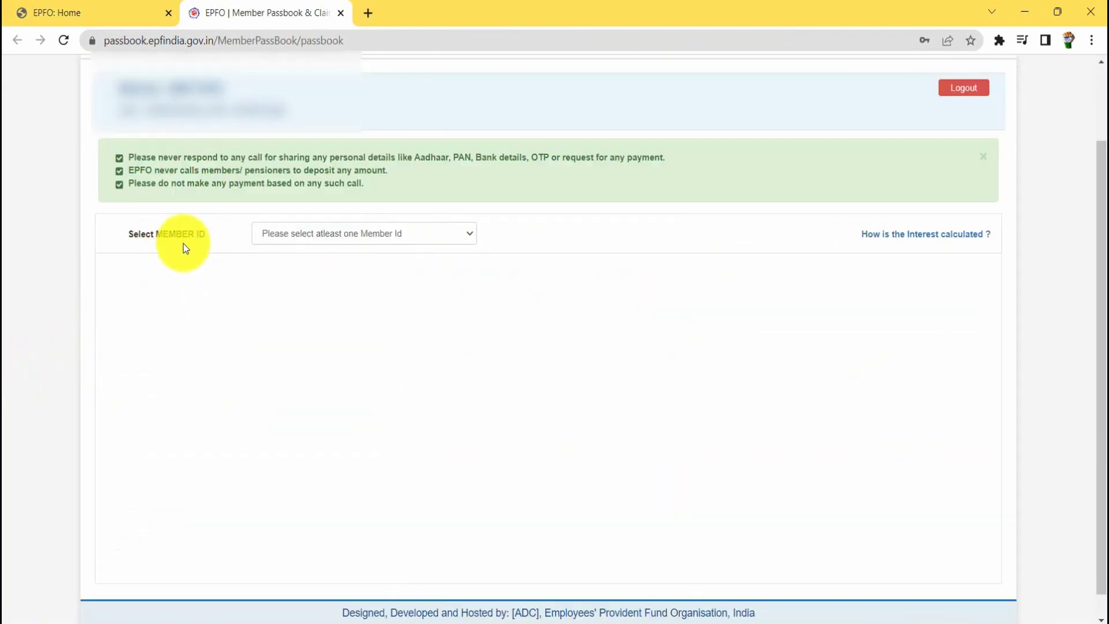
left_click(377, 234)
left_click(376, 235)
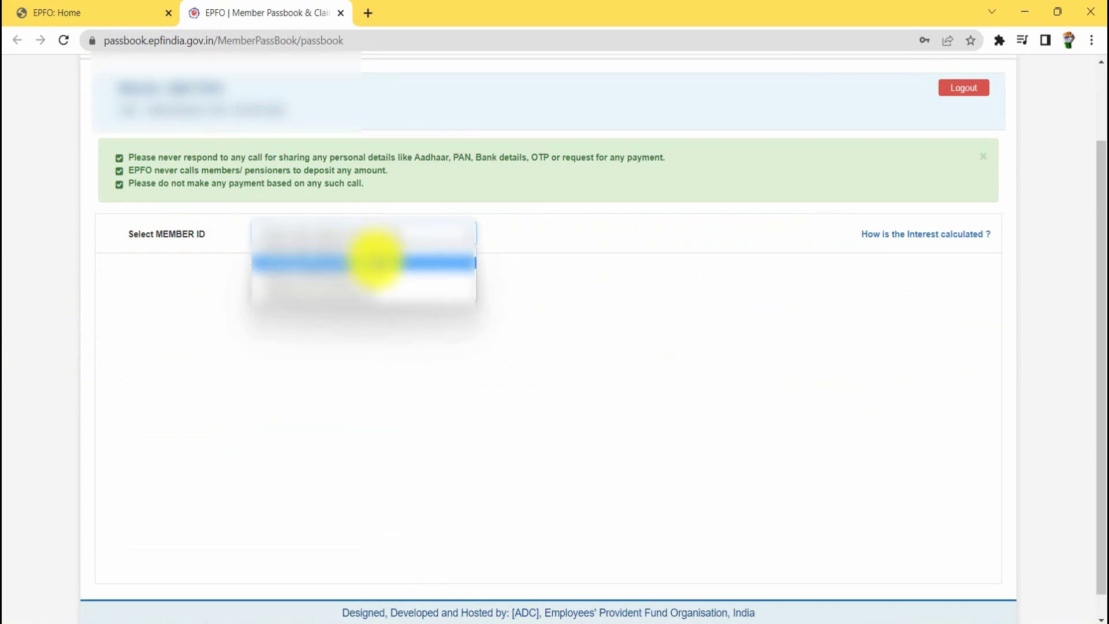
left_click(375, 263)
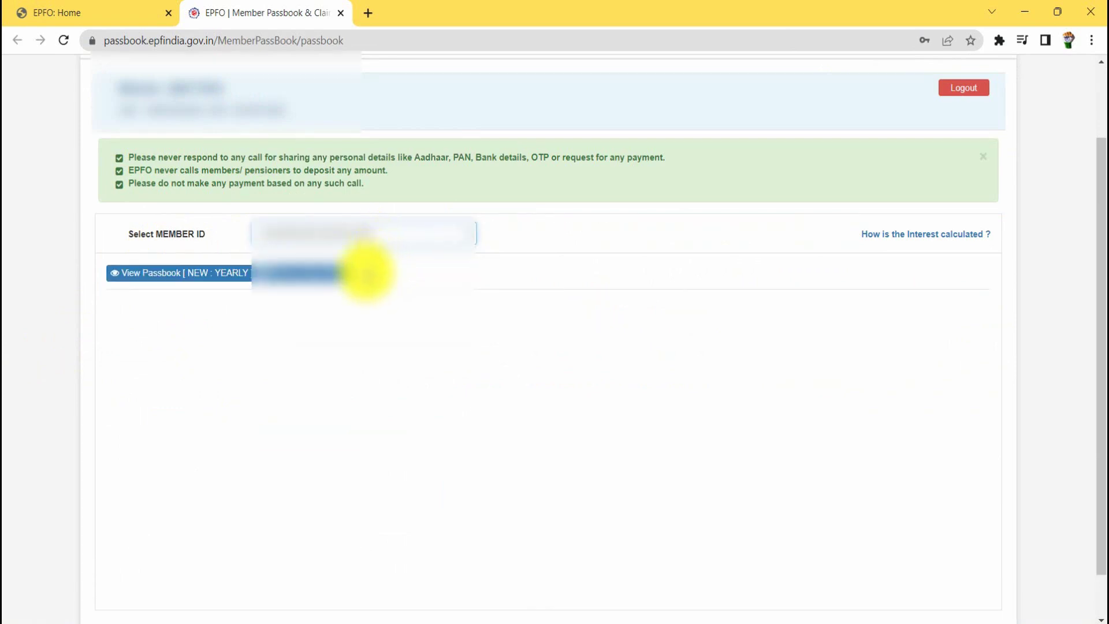
left_click(184, 279)
scroll(563, 376, "down", 10)
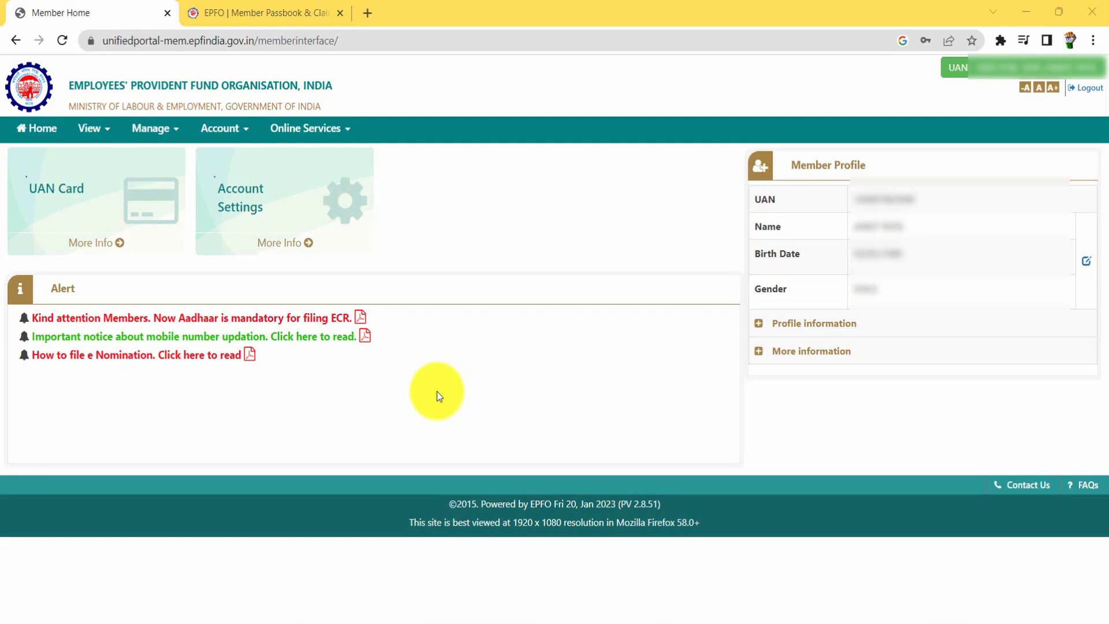
- Open the Claim (Form-31,19,10C&10D) page from Online Services
left_click(319, 138)
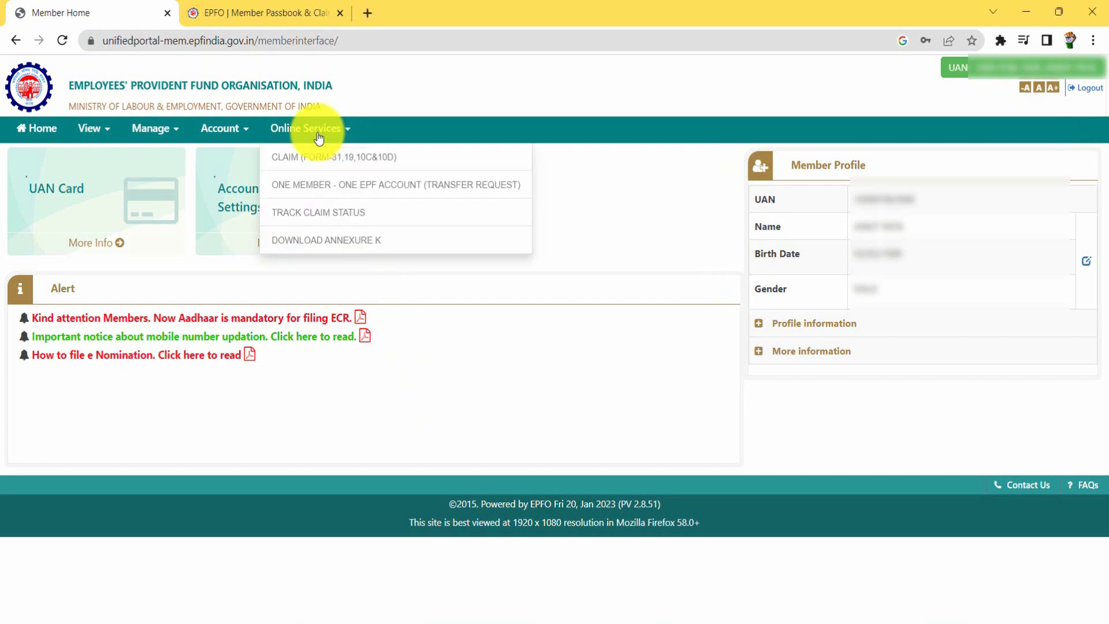
left_click(339, 168)
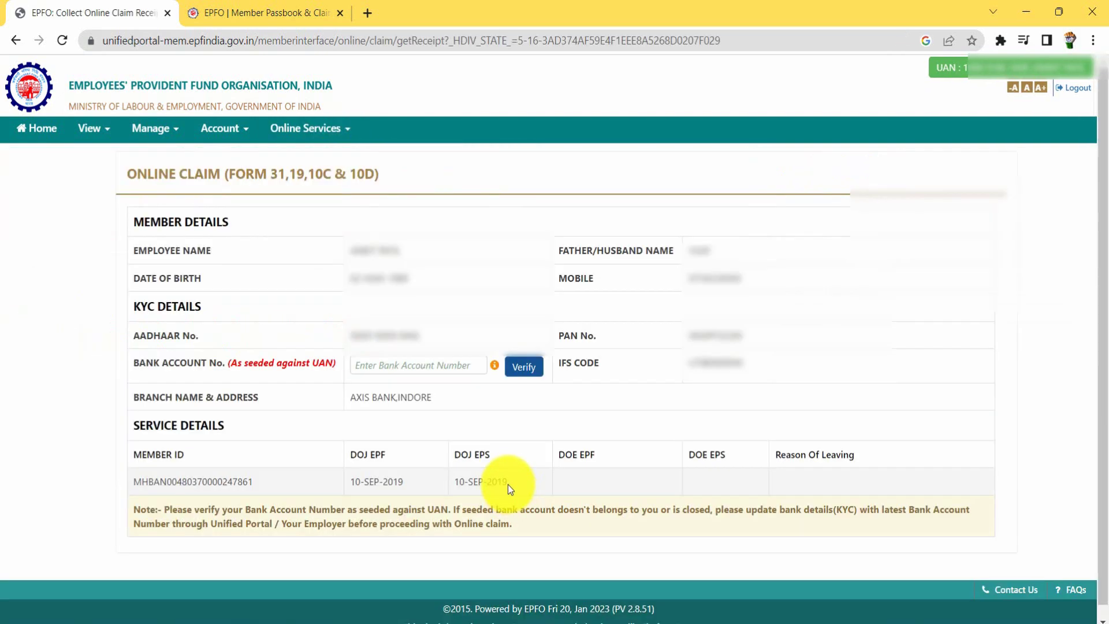
- Verify the member's bank account number and accept the Certificate of Undertaking
left_click(406, 366)
type("***************")
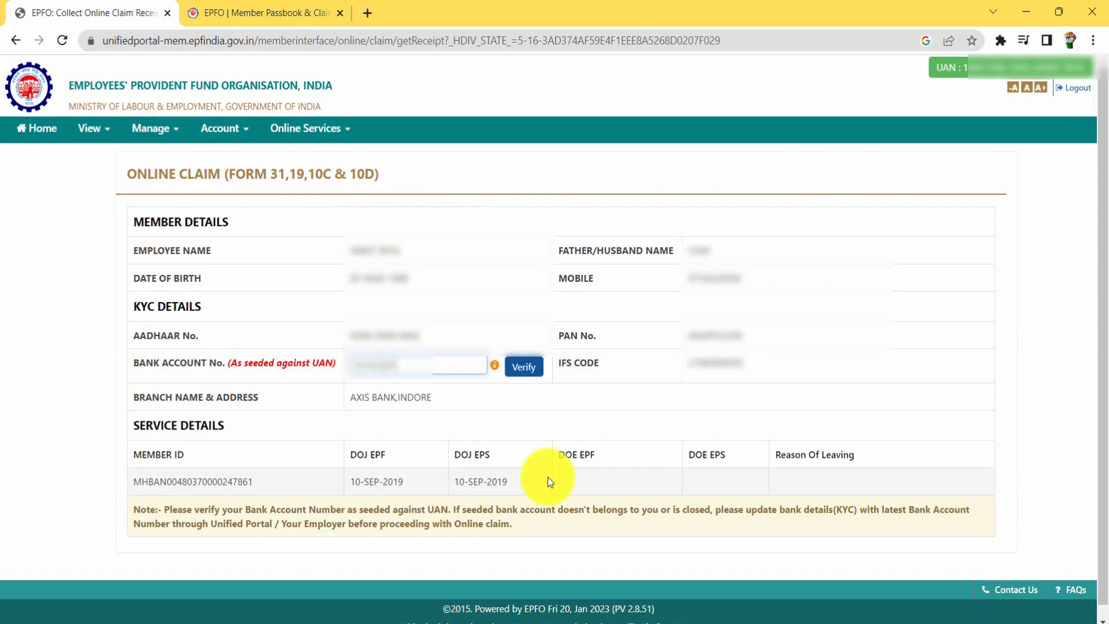
left_click(524, 367)
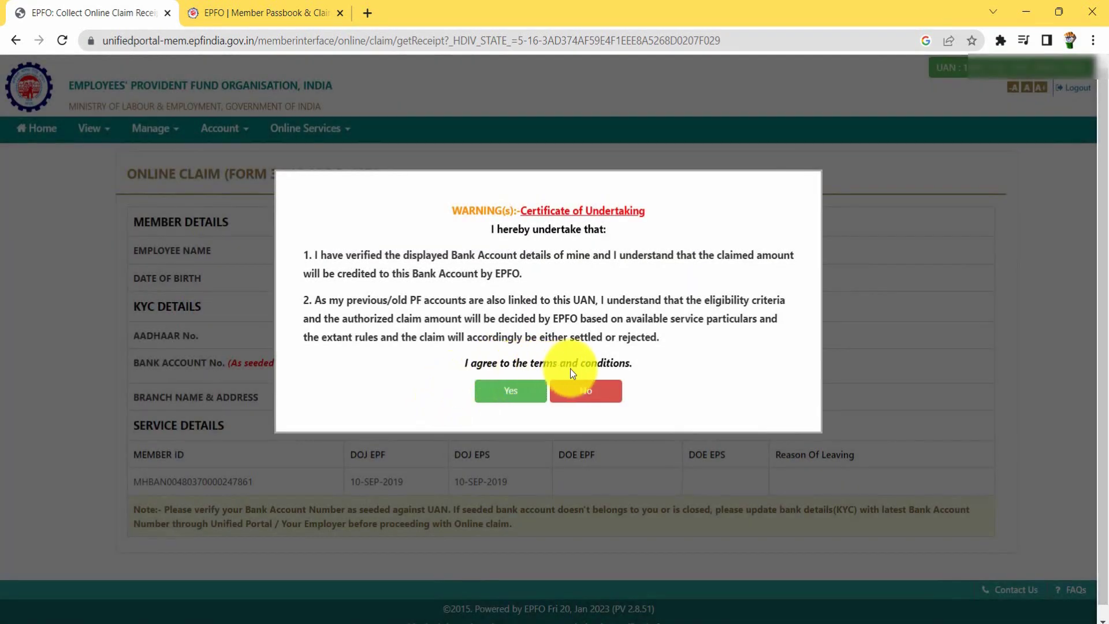
left_click(523, 399)
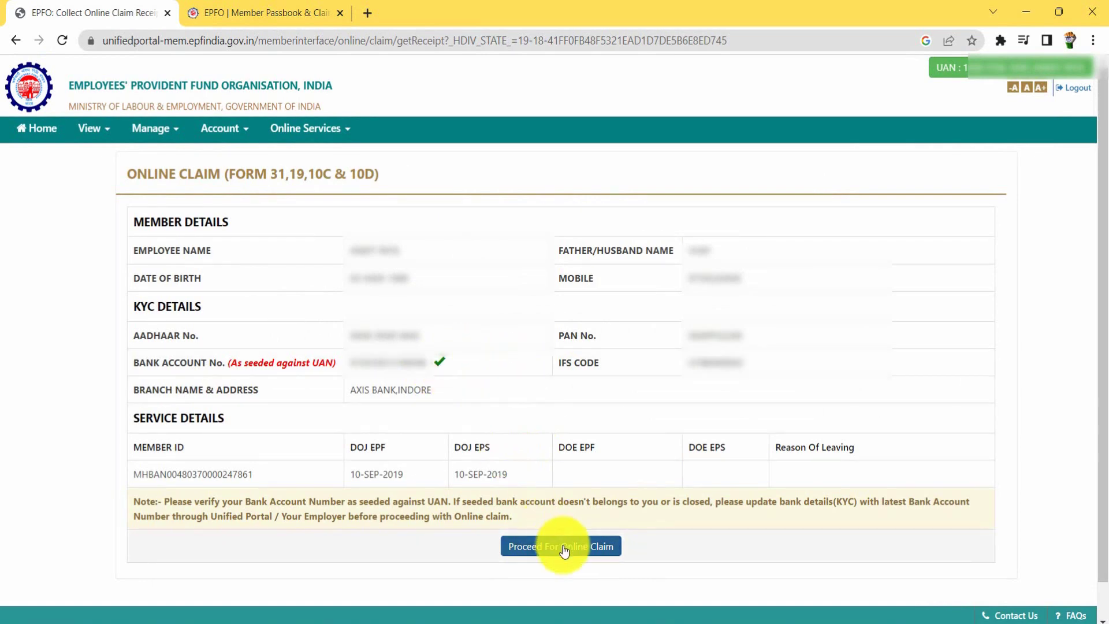
- Set the claim to PF ADVANCE (FORM-31) for the FULLERTON INDIA CREDIT COMPANY LTD service
left_click(599, 556)
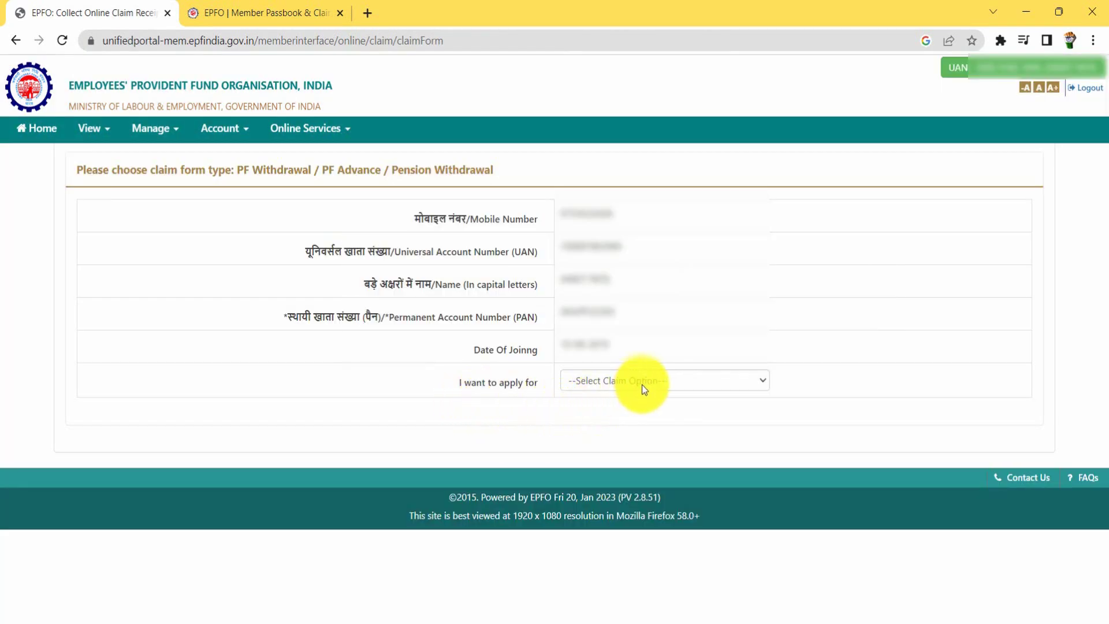
left_click(640, 384)
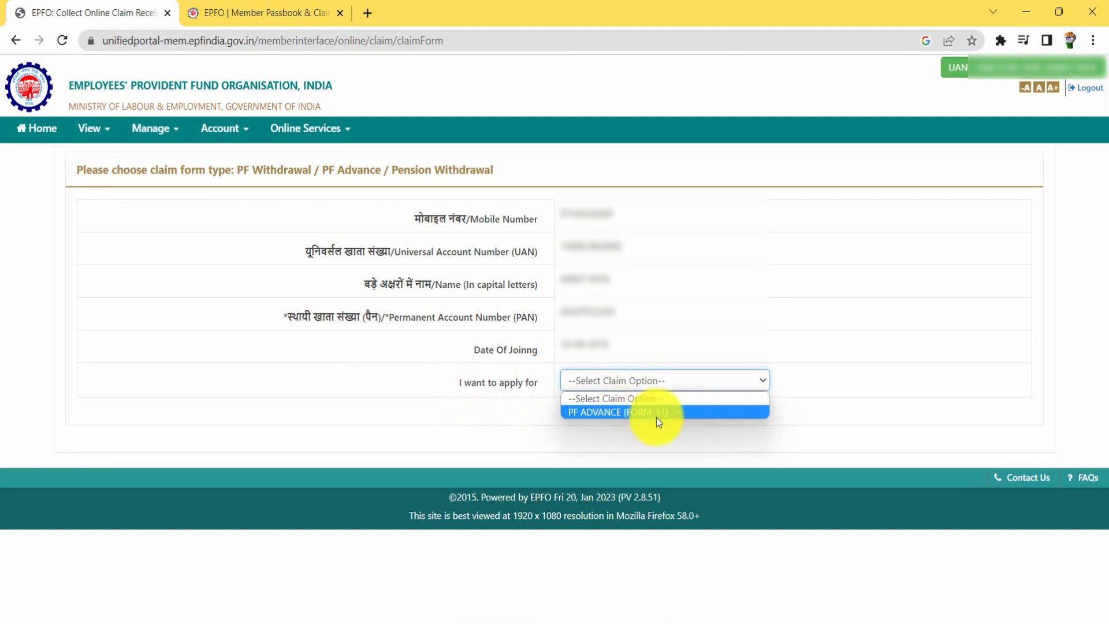
left_click(670, 413)
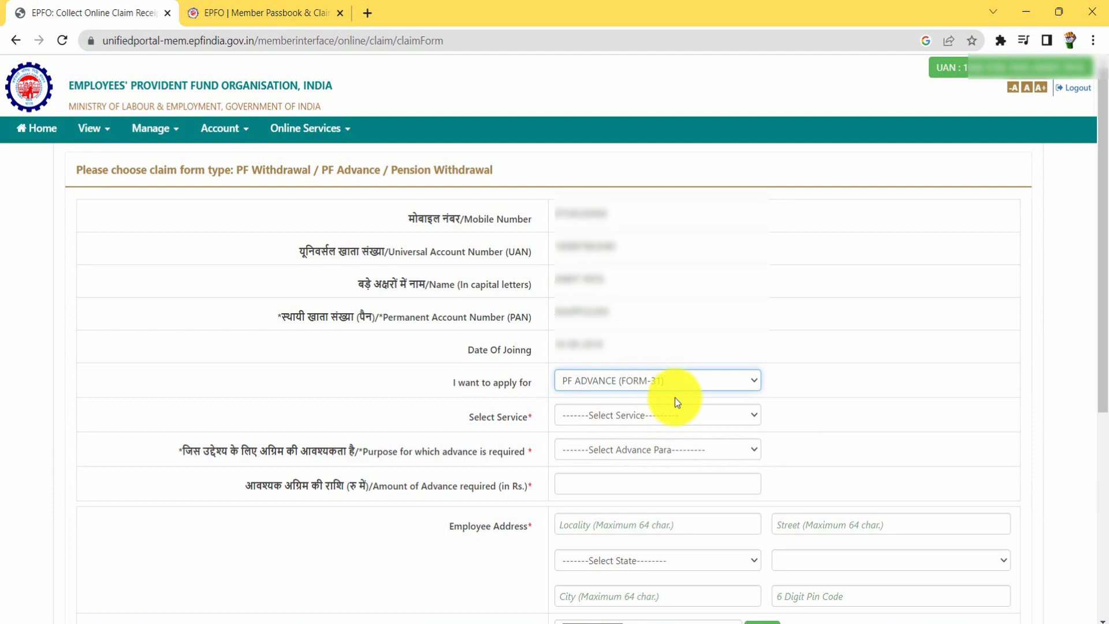
key("Tab")
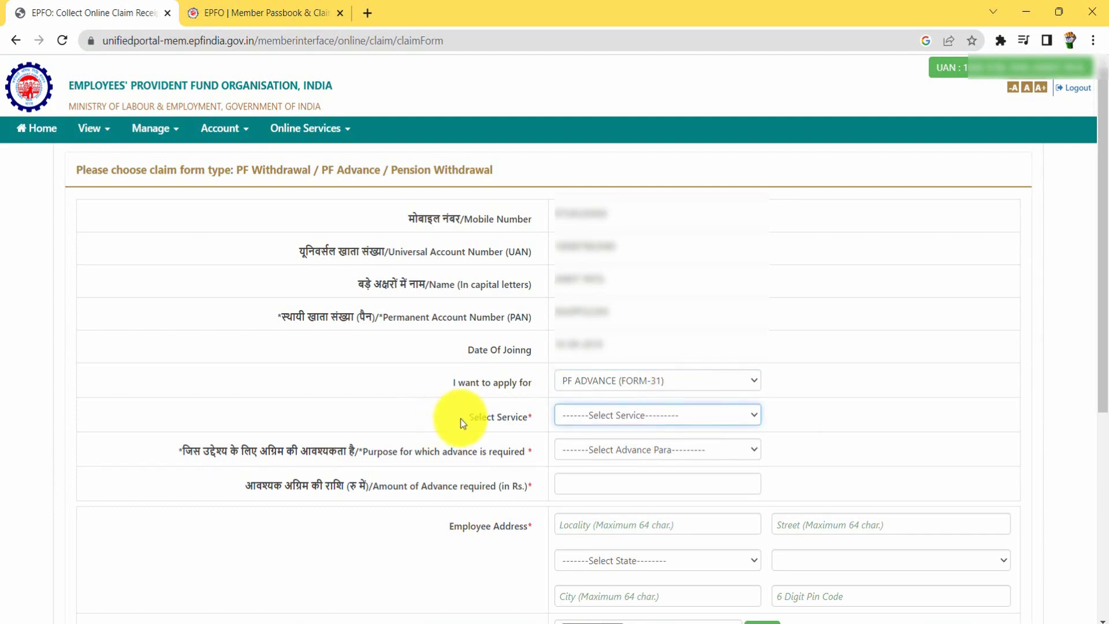
left_click(645, 419)
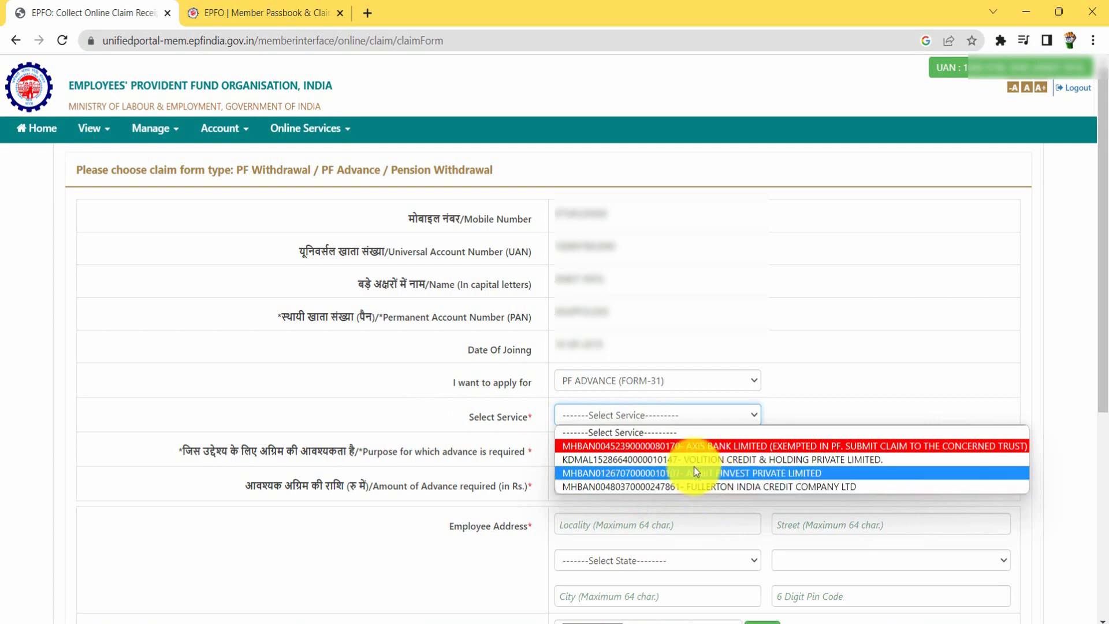
left_click(733, 489)
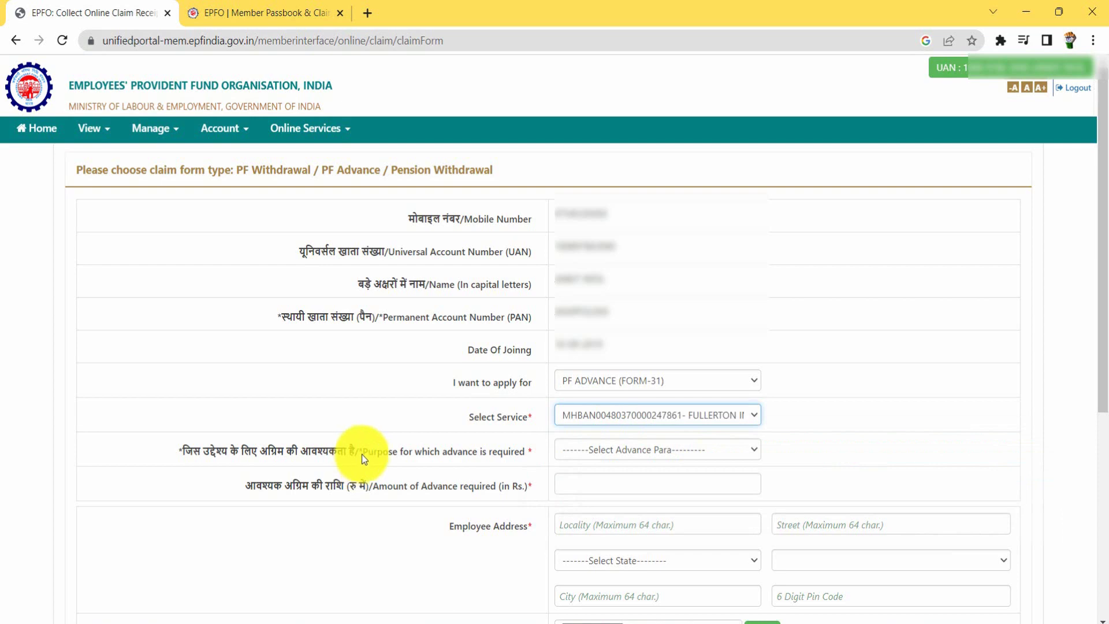
left_click(653, 450)
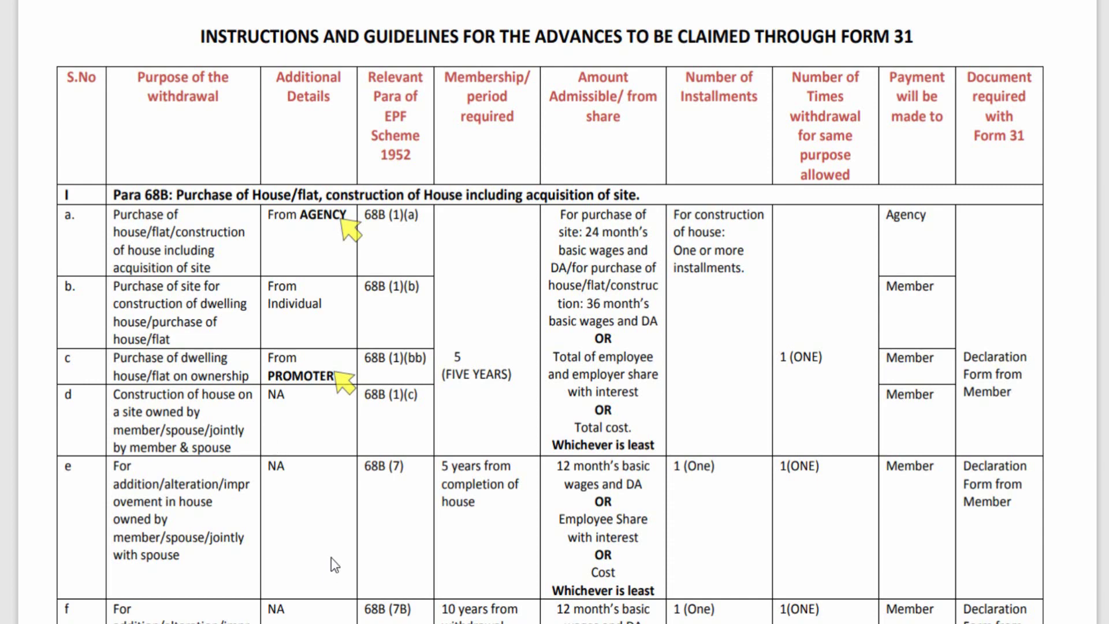
- Scroll through the Form 31 guidelines table of advance purposes under Para 68B and 68H
scroll(329, 542, "down", 15)
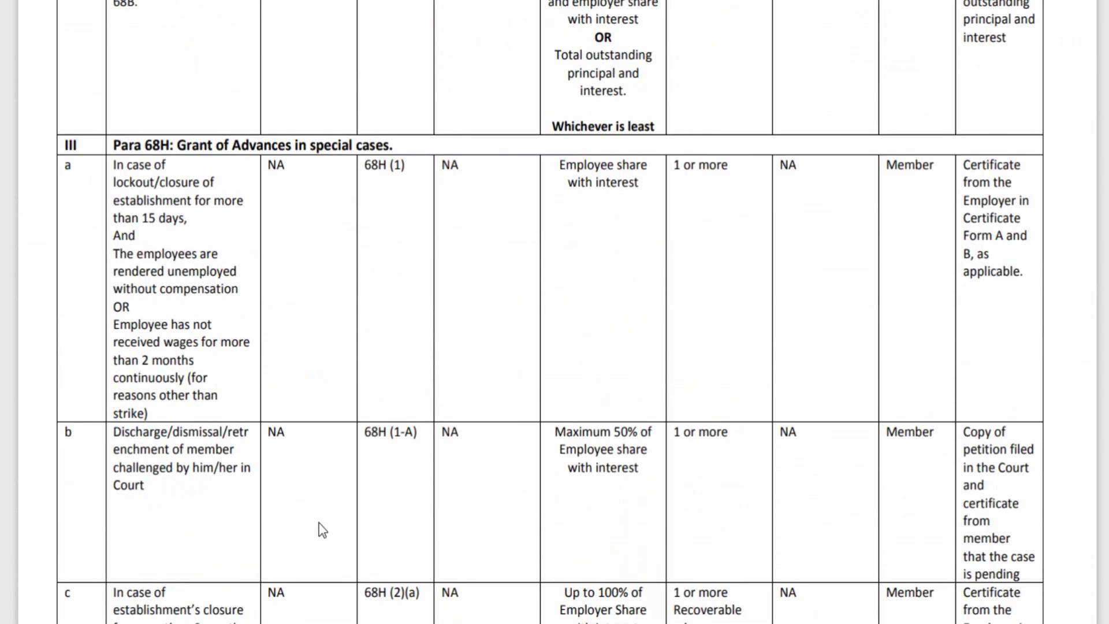
scroll(322, 530, "down", 15)
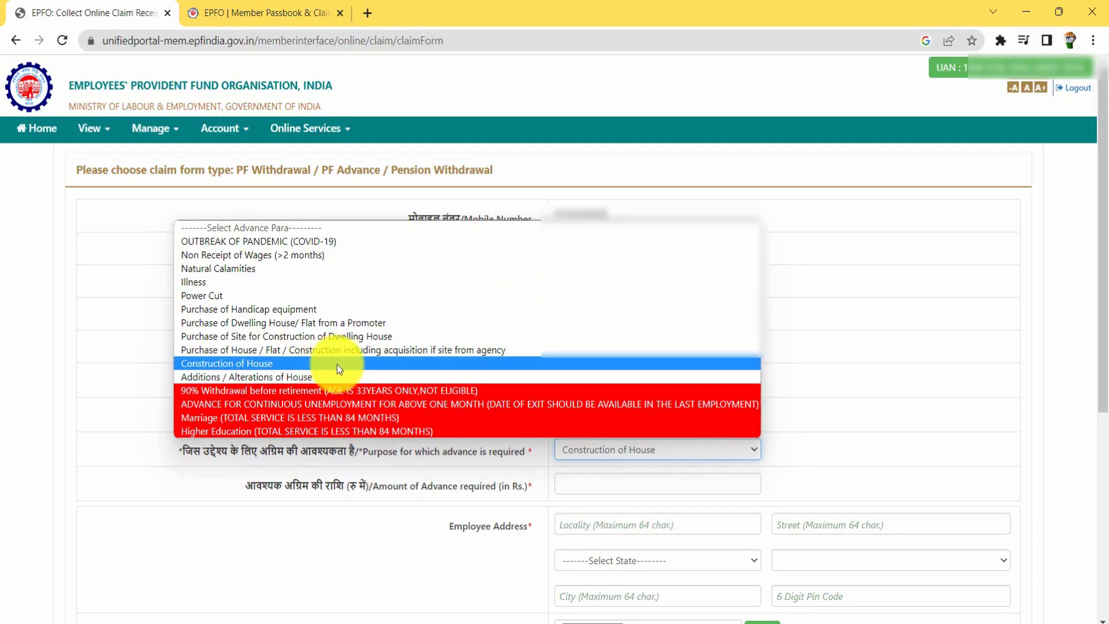
- Choose Construction of House as purpose and total passbook balances 167805 + 84,392 in Calculator
left_click(337, 364)
left_click(641, 485)
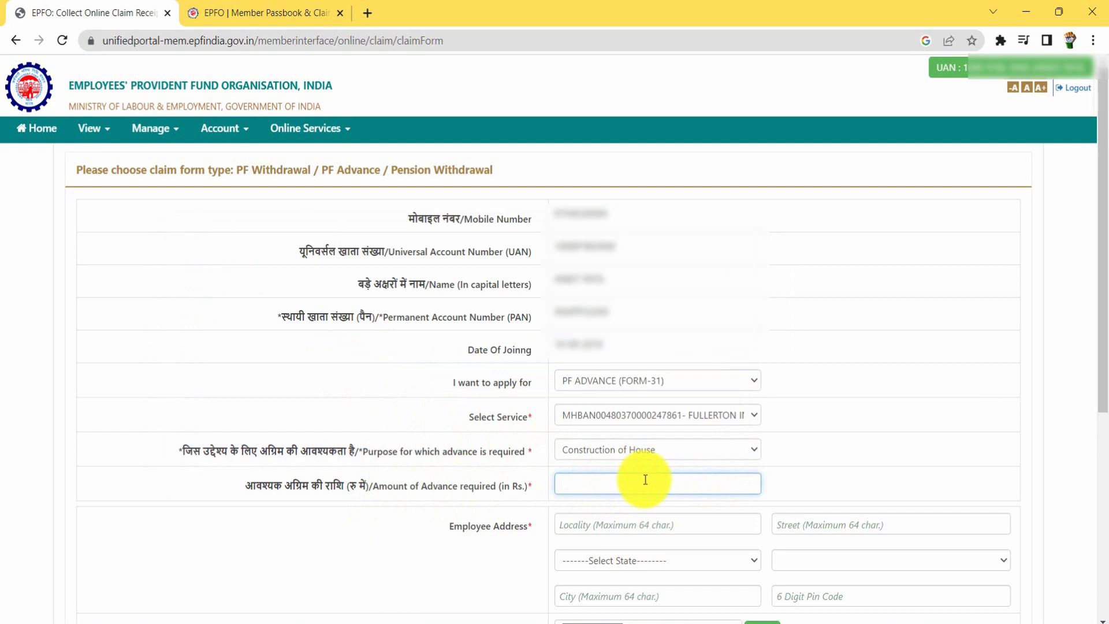
left_click(285, 5)
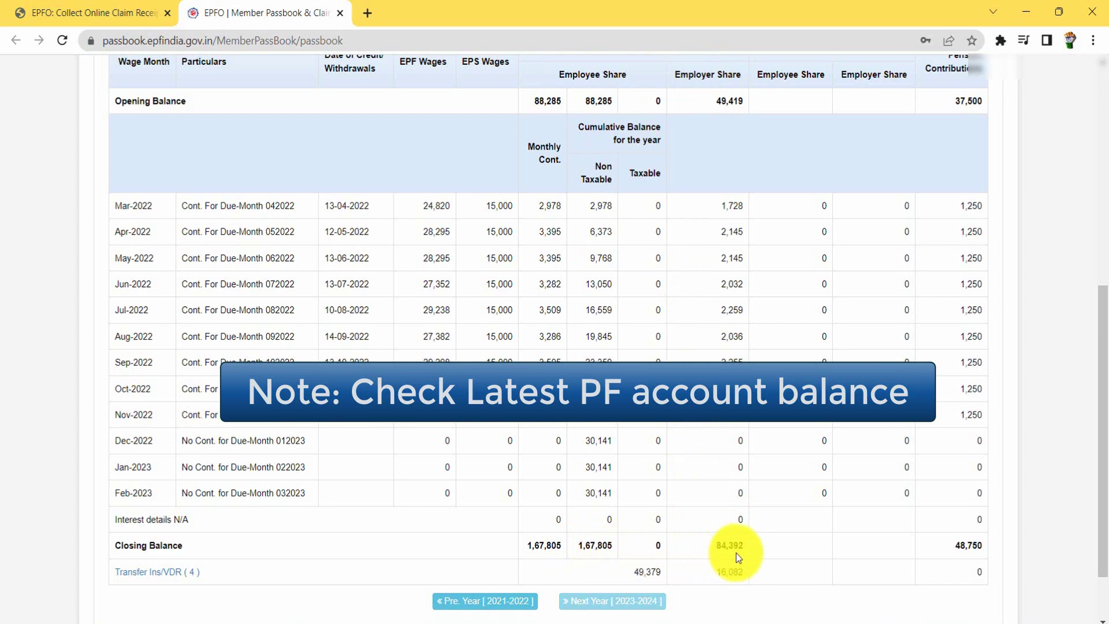
scroll(970, 103, "up", 1)
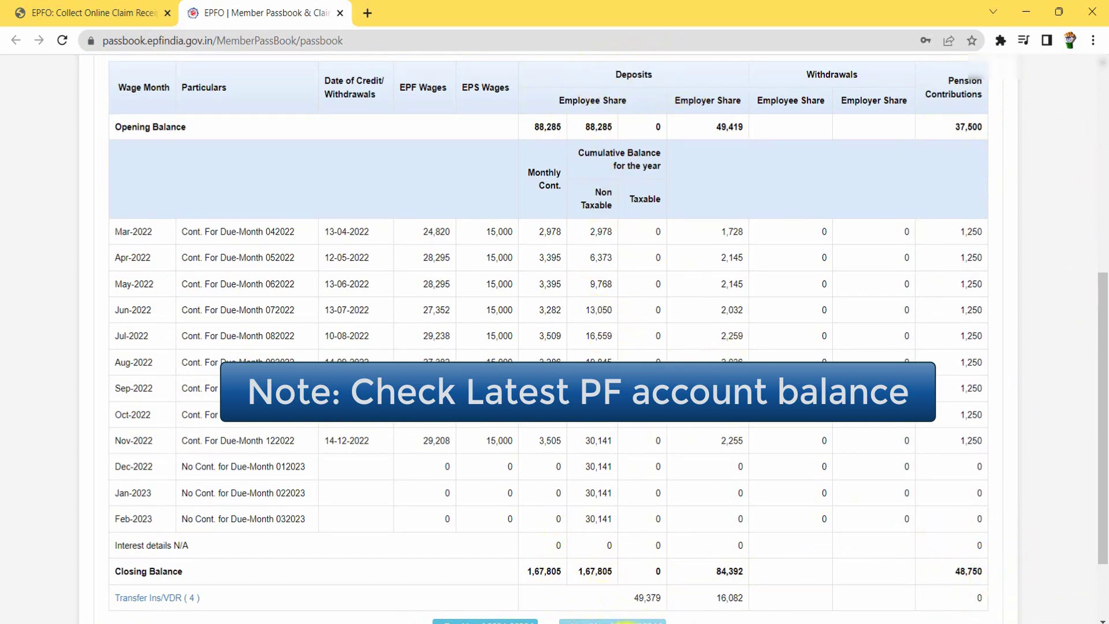
left_click(625, 623)
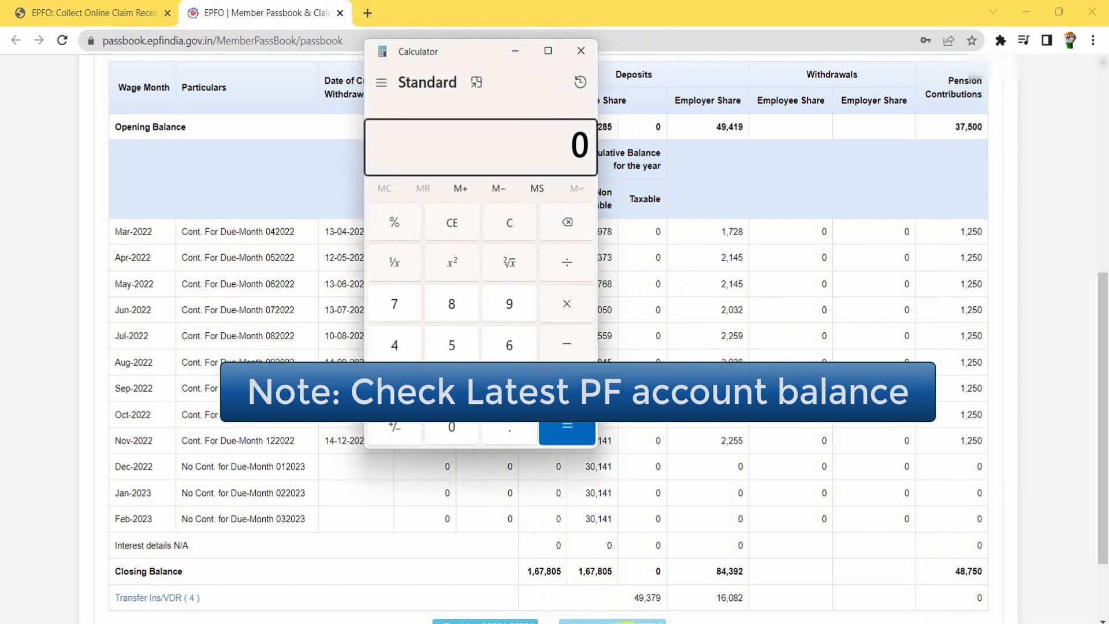
type("16780")
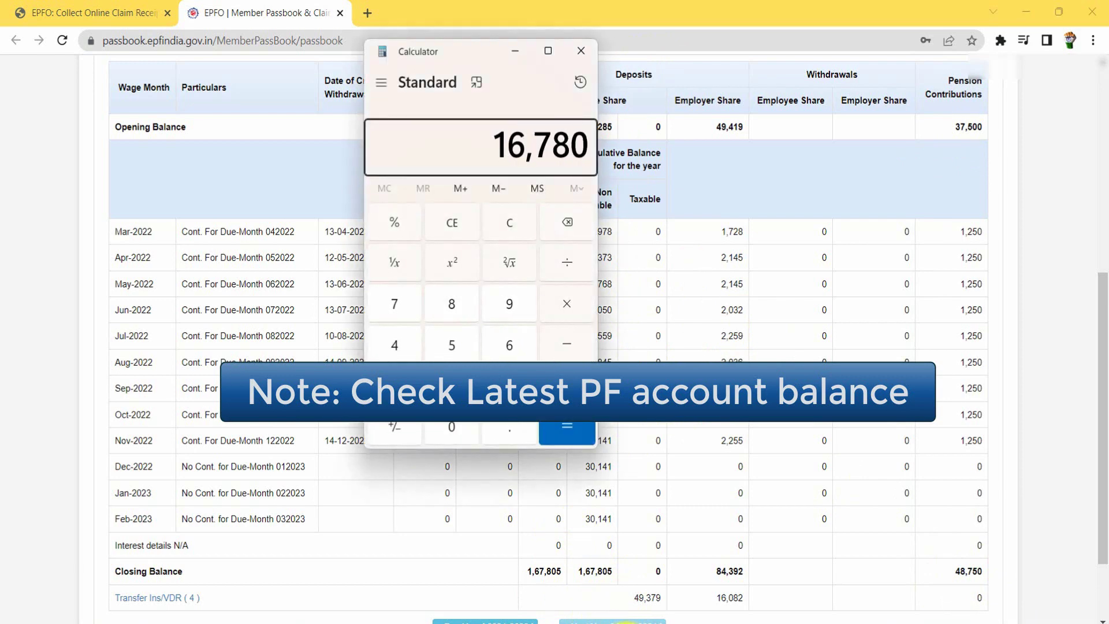
type("5 + 84,392")
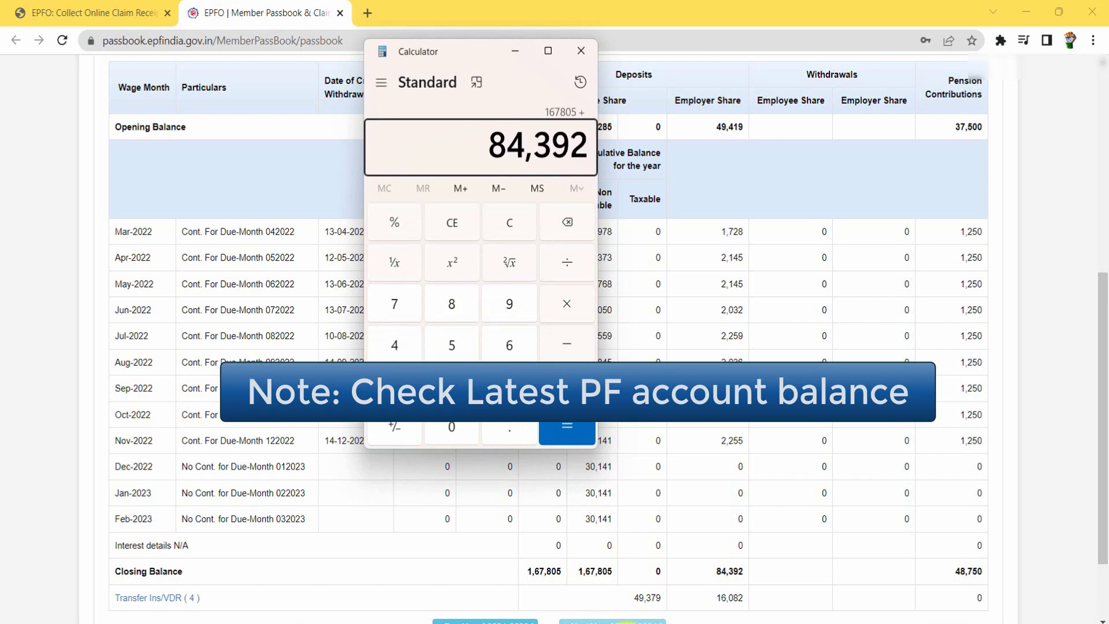
key("Return")
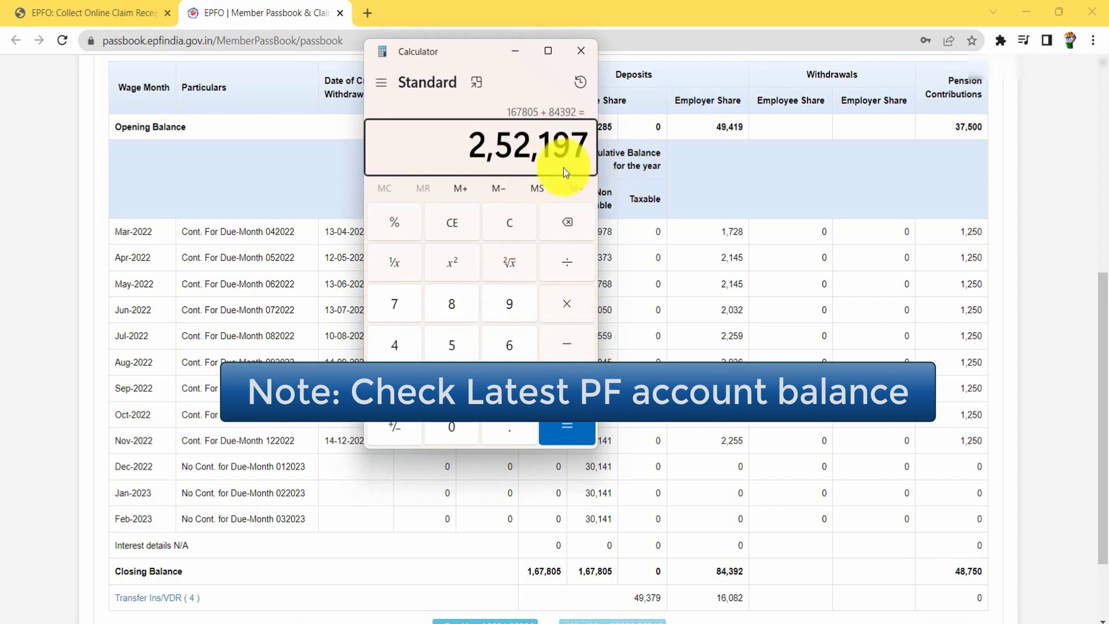
left_click(102, 8)
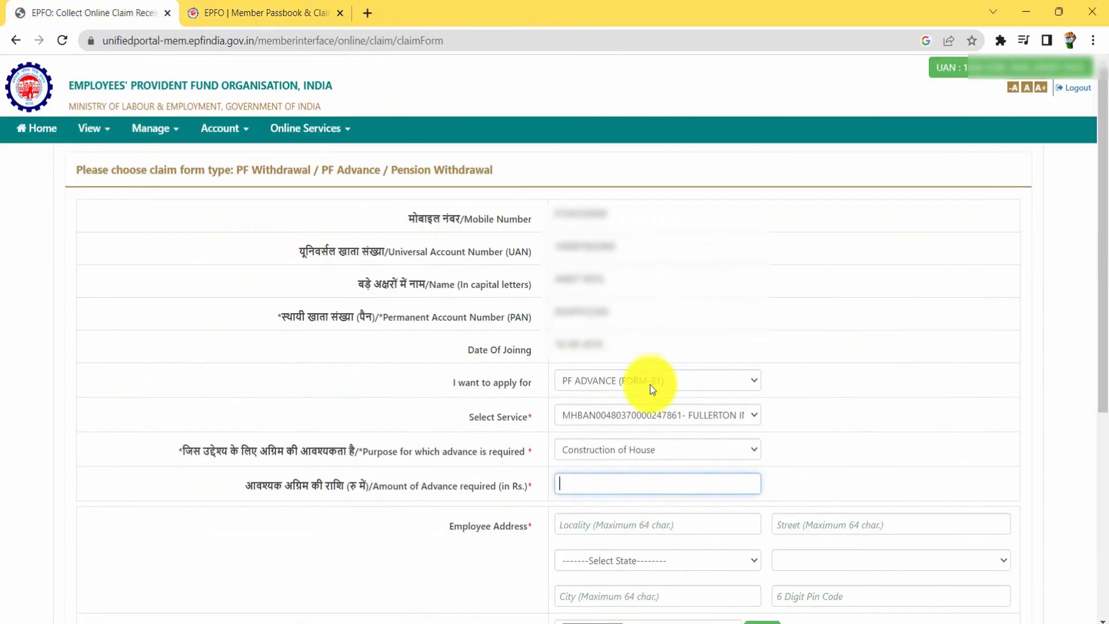
- Enter 252000 as the amount of advance
type("252000")
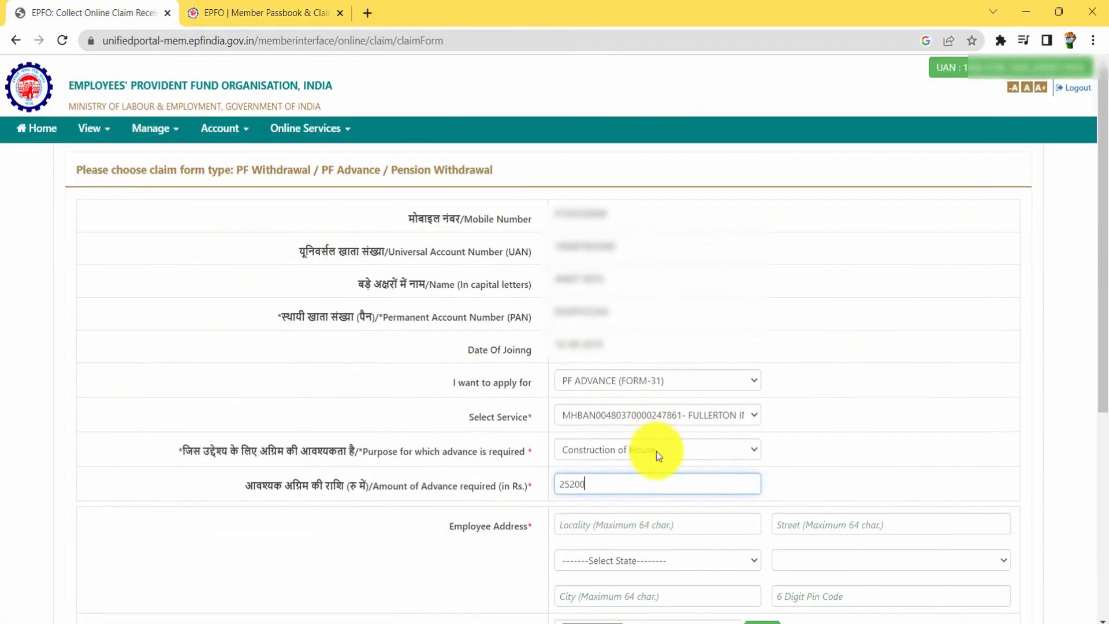
left_click(386, 574)
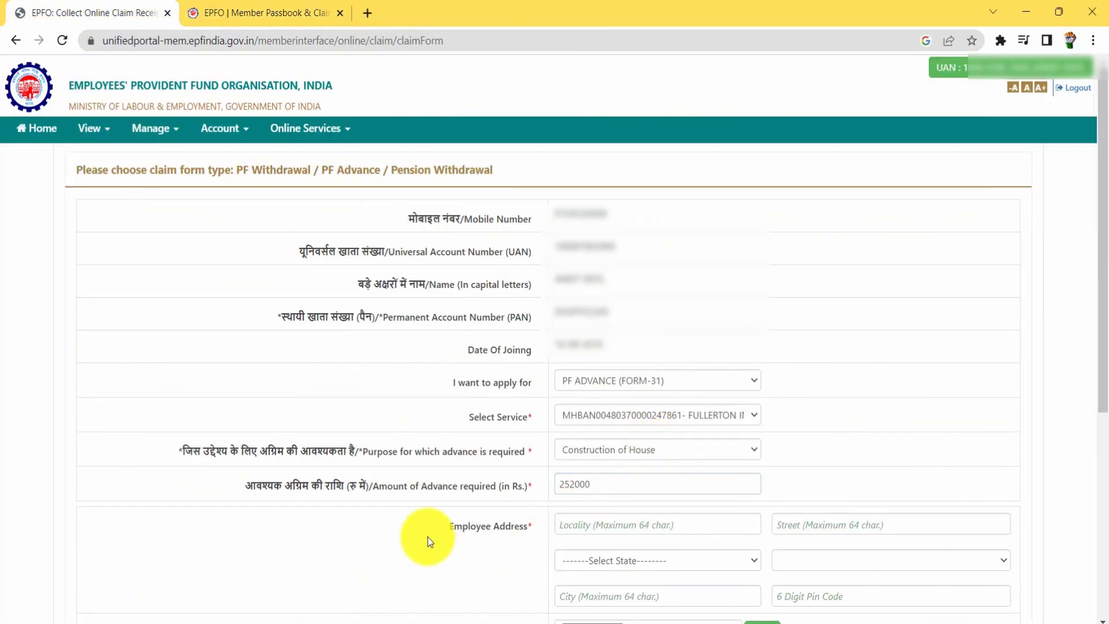
scroll(427, 536, "down", 5)
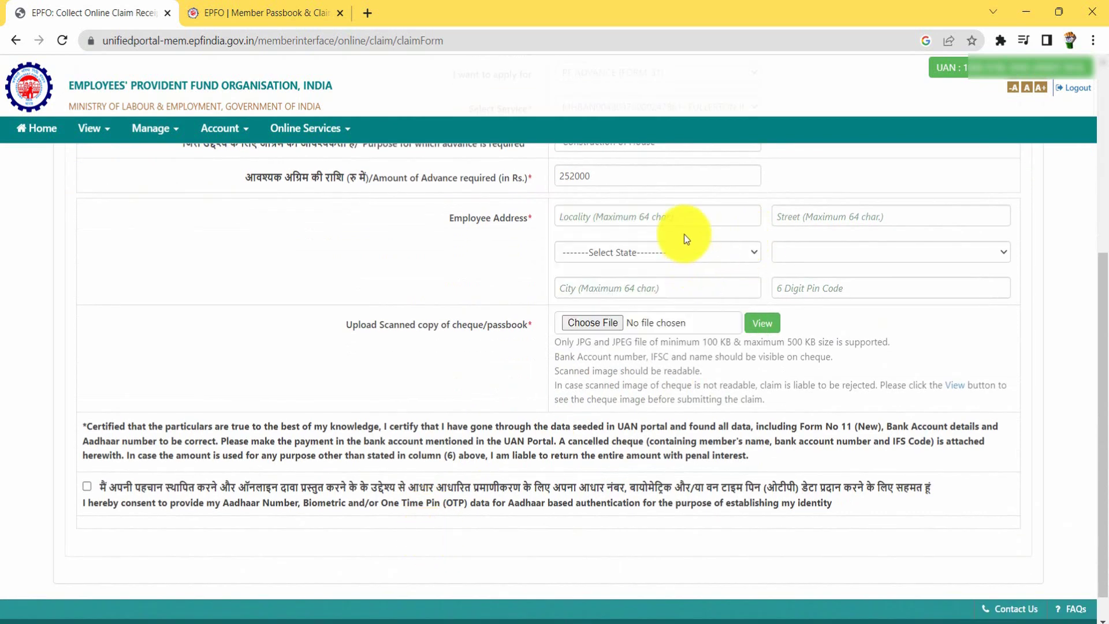
scroll(654, 265, "up", 1)
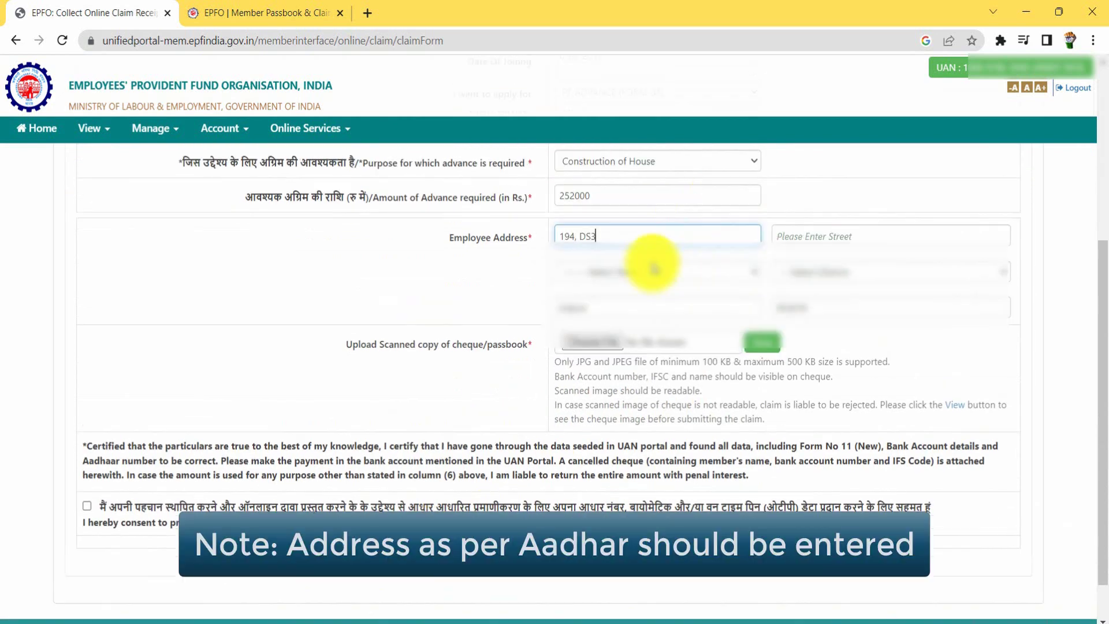
- Fill in the employee's locality and city (Indore) from the Aadhaar address
type("Bcheme No 78")
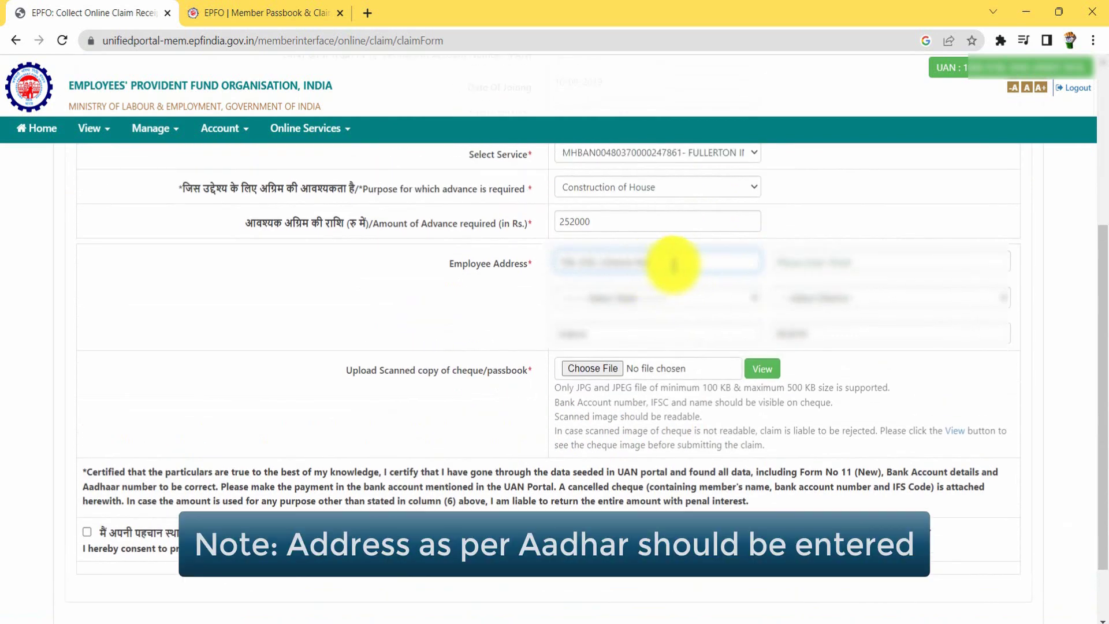
key("Tab")
key("Caps_Lock")
type("Indore")
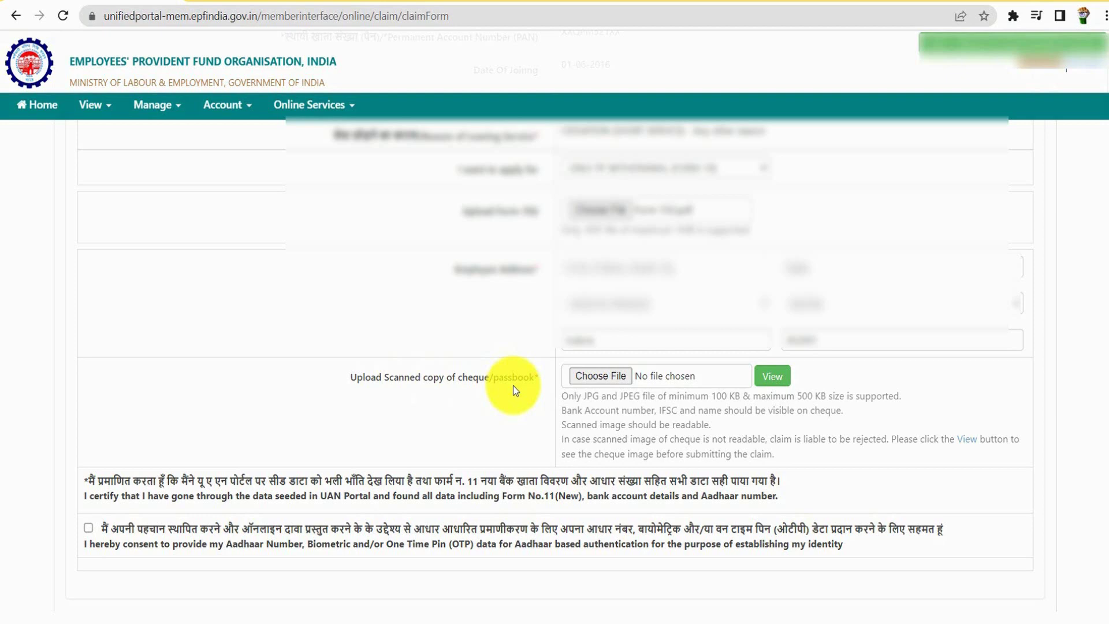
- Read the warning about unreadable cheque scans, then open the file picker for the cheque/passbook upload
left_click(512, 386)
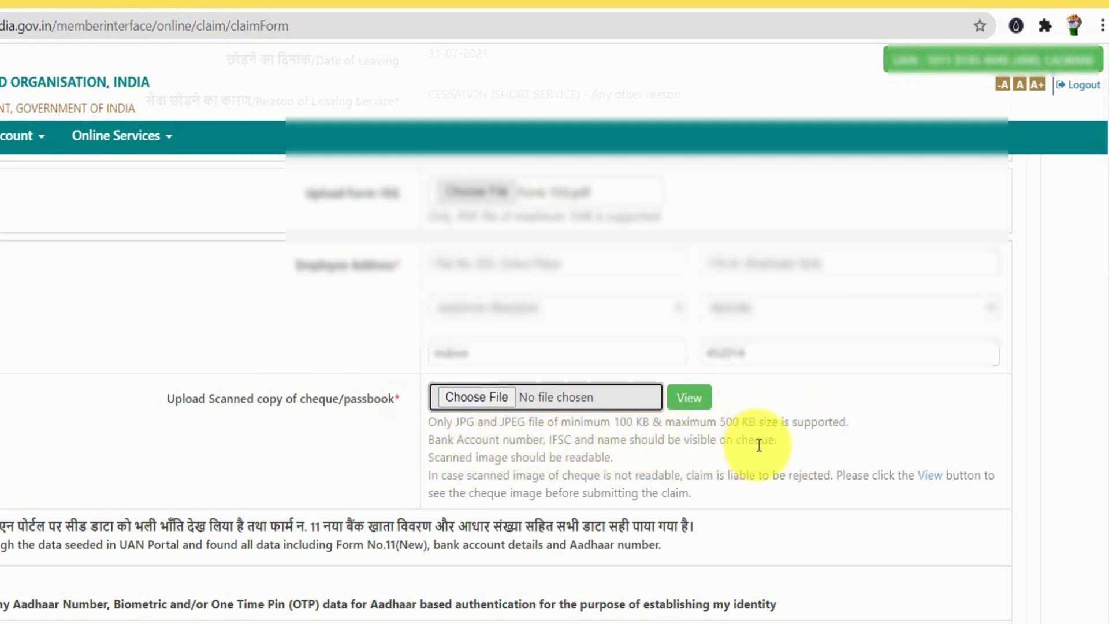
left_click_drag(430, 474, 834, 474)
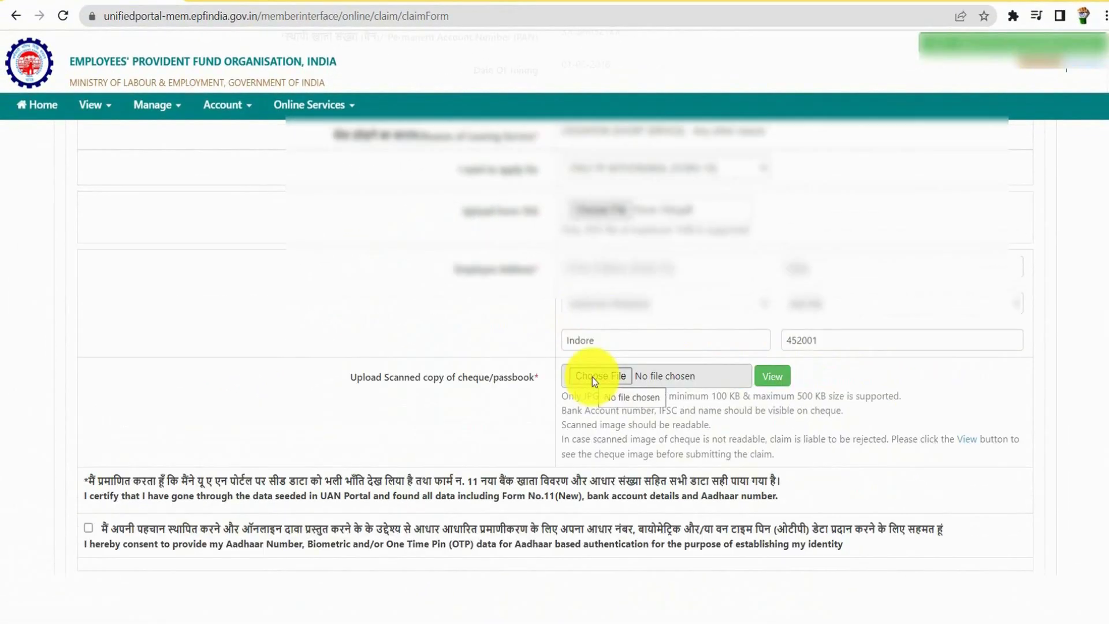
left_click(591, 376)
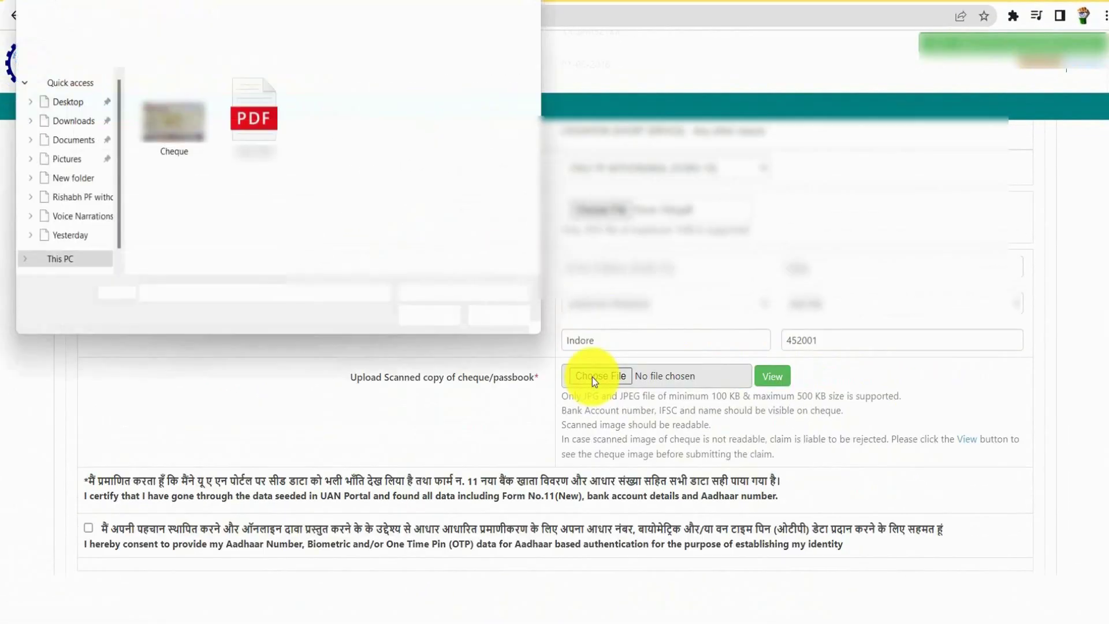
- Attach the Cheque image as the scanned cheque/passbook and preview it
left_click(162, 111)
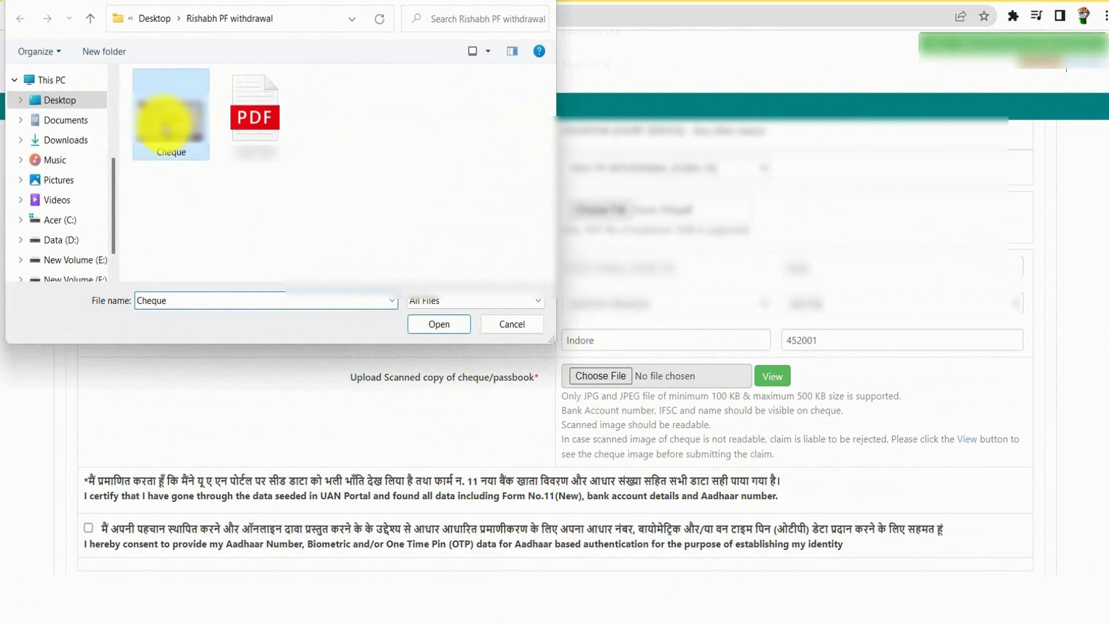
left_click(449, 324)
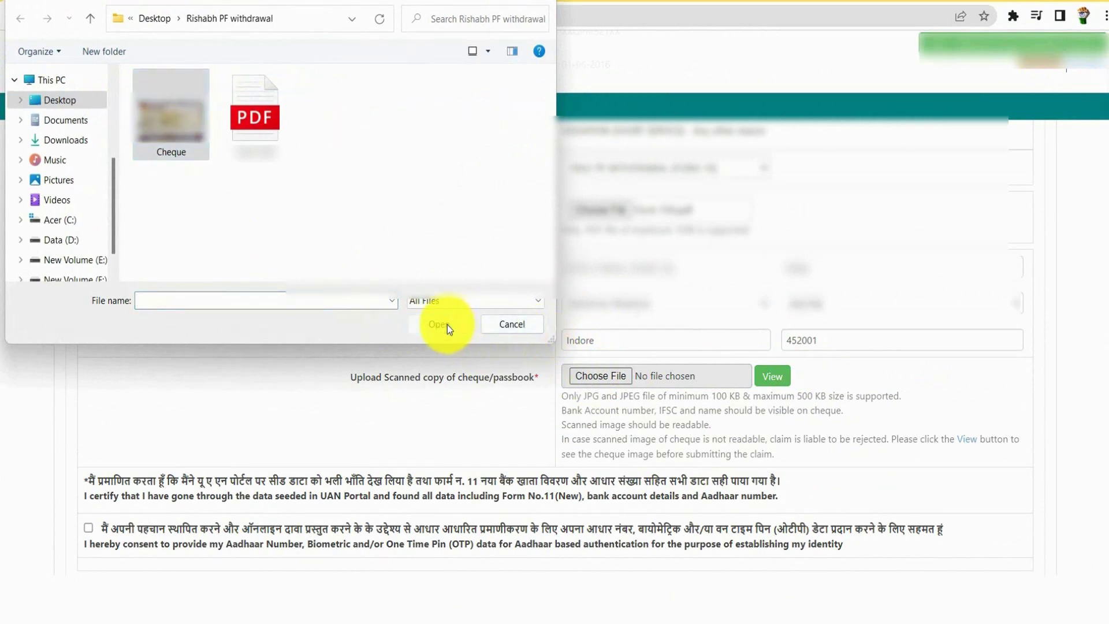
scroll(614, 396, "down", 1)
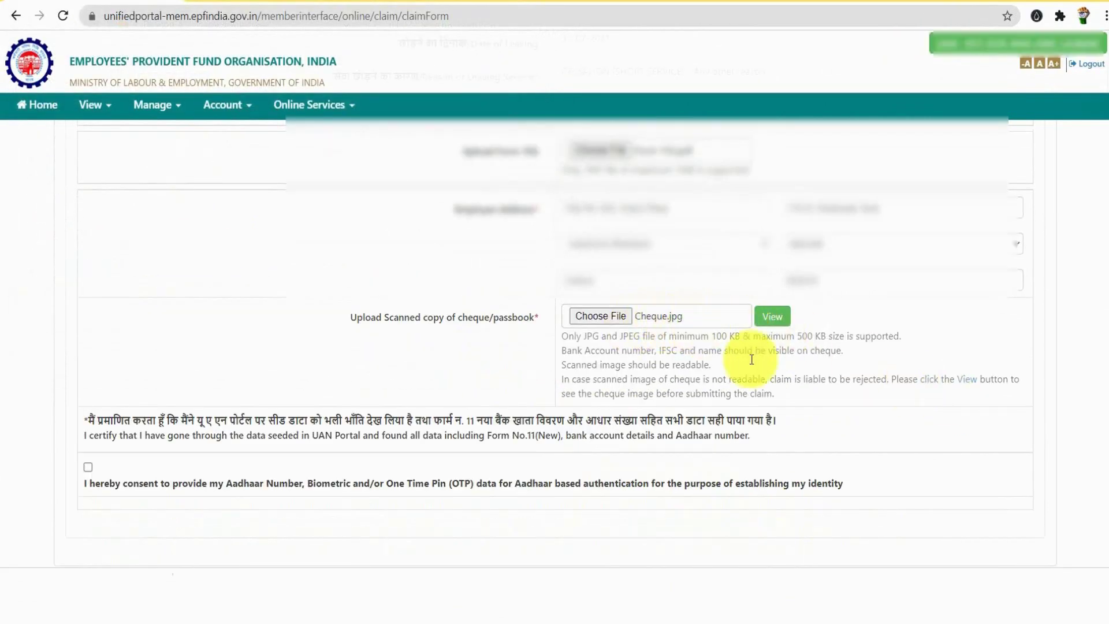
left_click(967, 385)
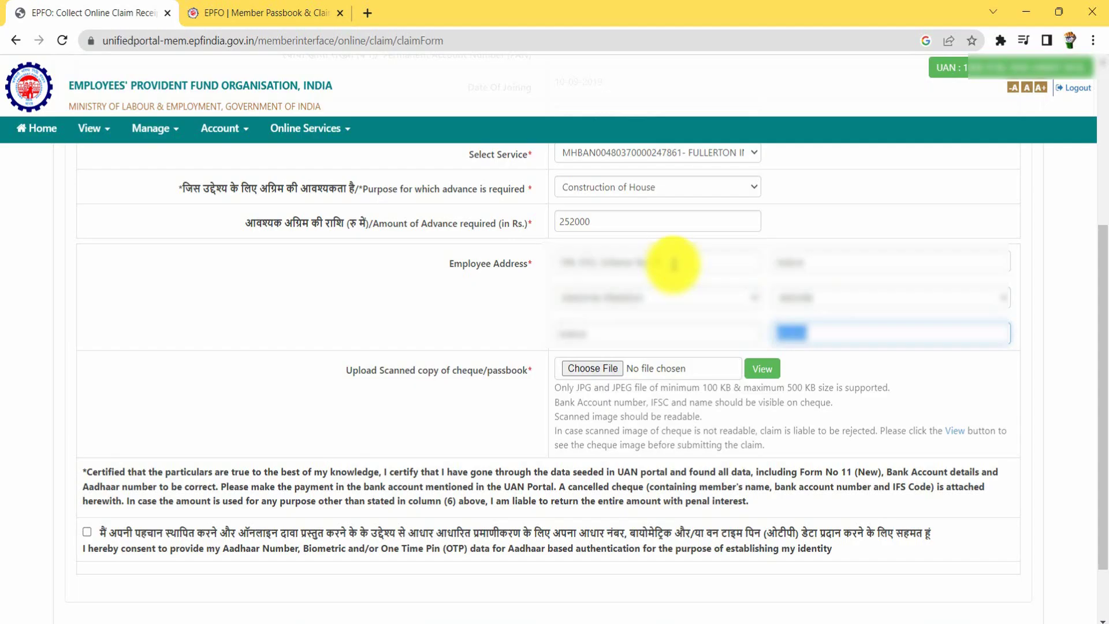
- Give Aadhaar authentication consent, request the OTP on the Aadhaar-linked mobile, and get ready to enter it
scroll(673, 259, "down", 2)
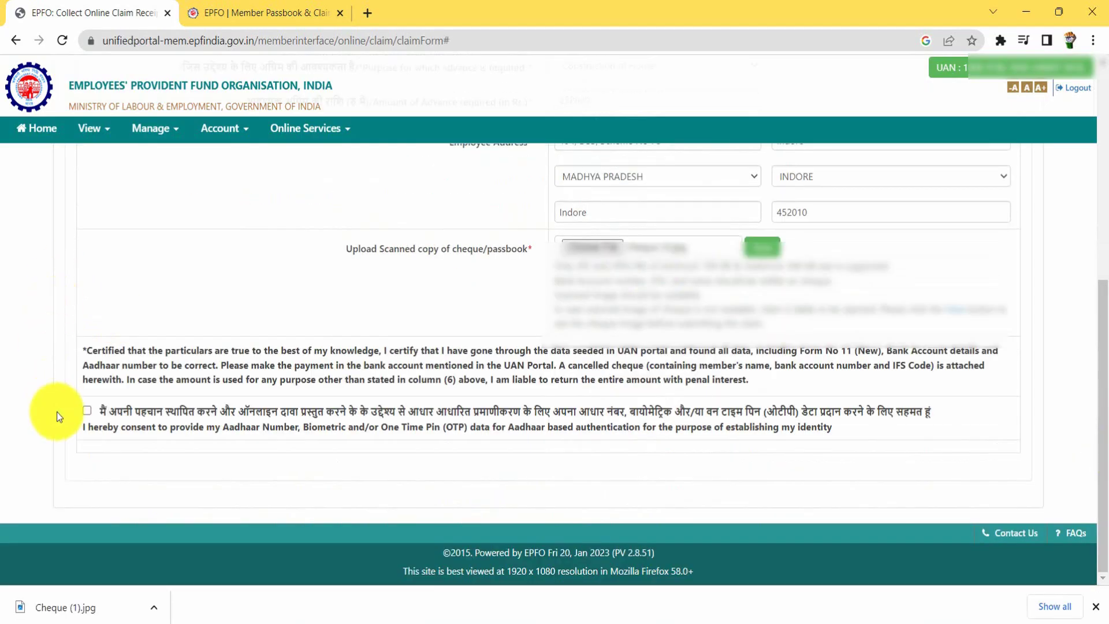
left_click(88, 412)
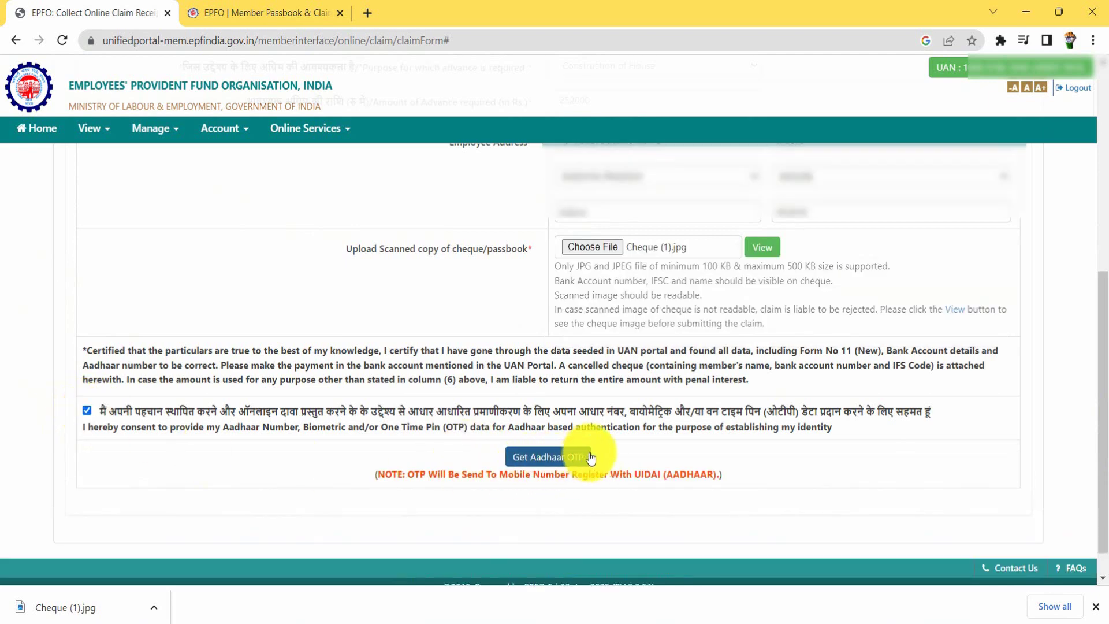
left_click(564, 462)
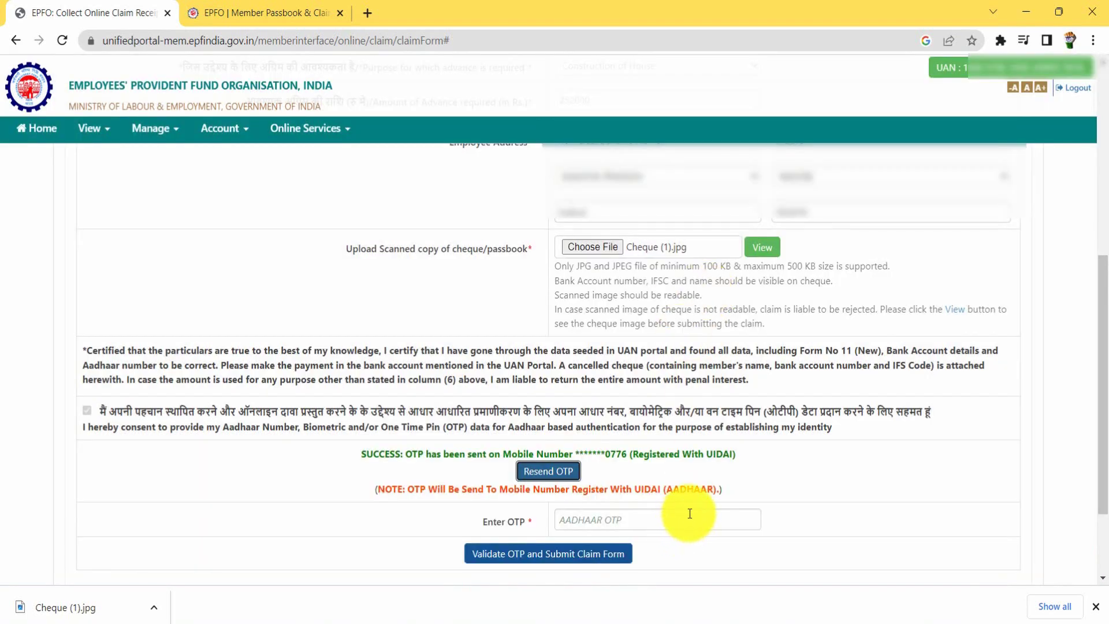
left_click(697, 520)
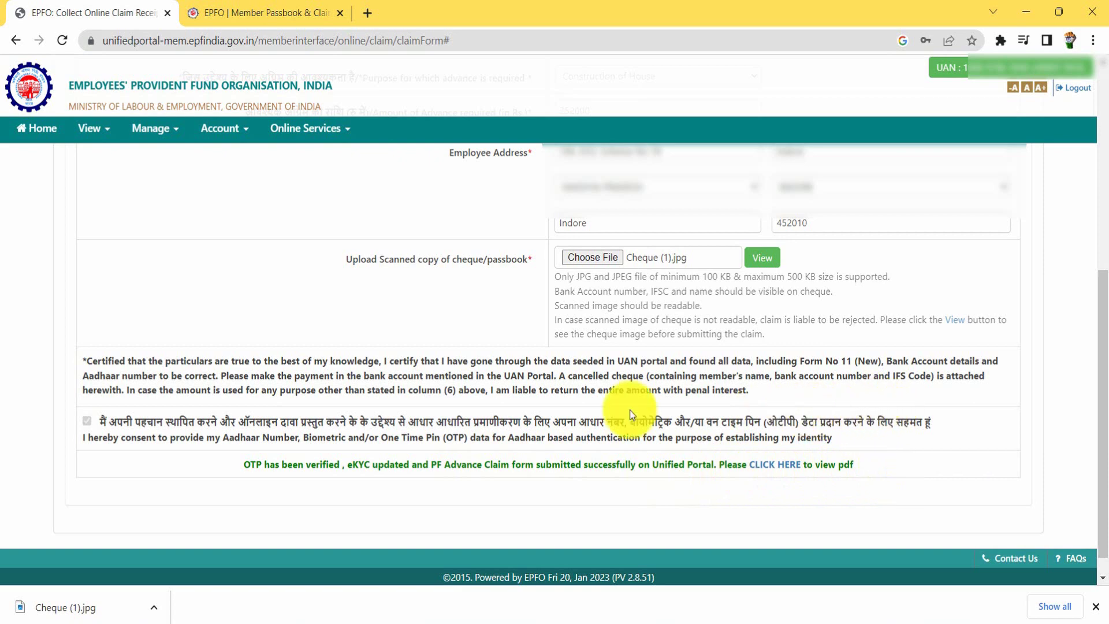
- Go to Online Services > Track Claim Status
left_click(312, 138)
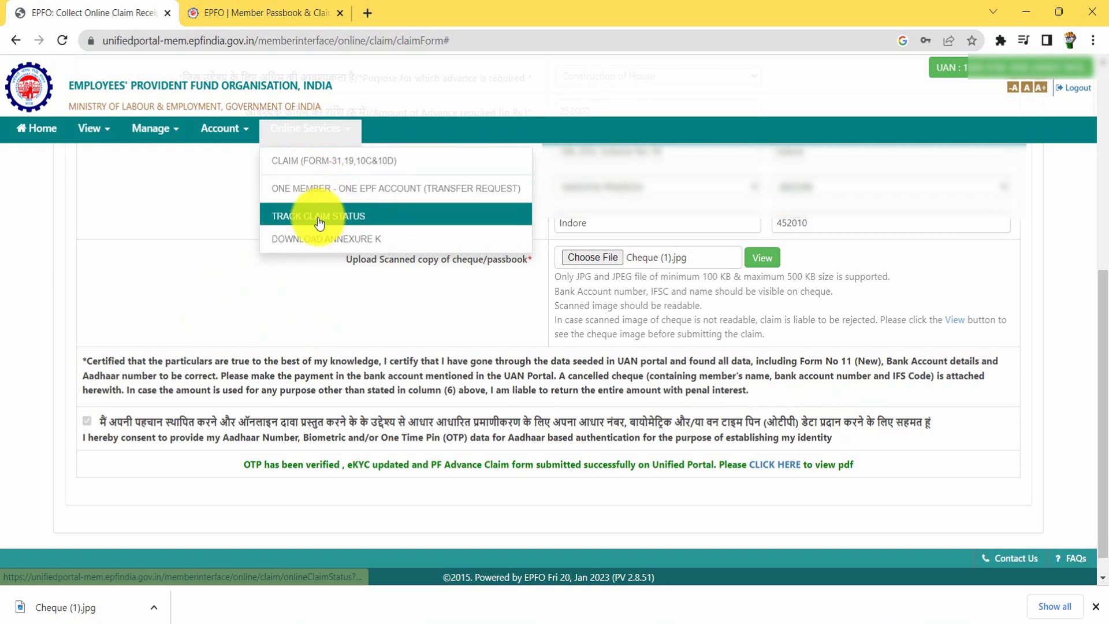
left_click(340, 223)
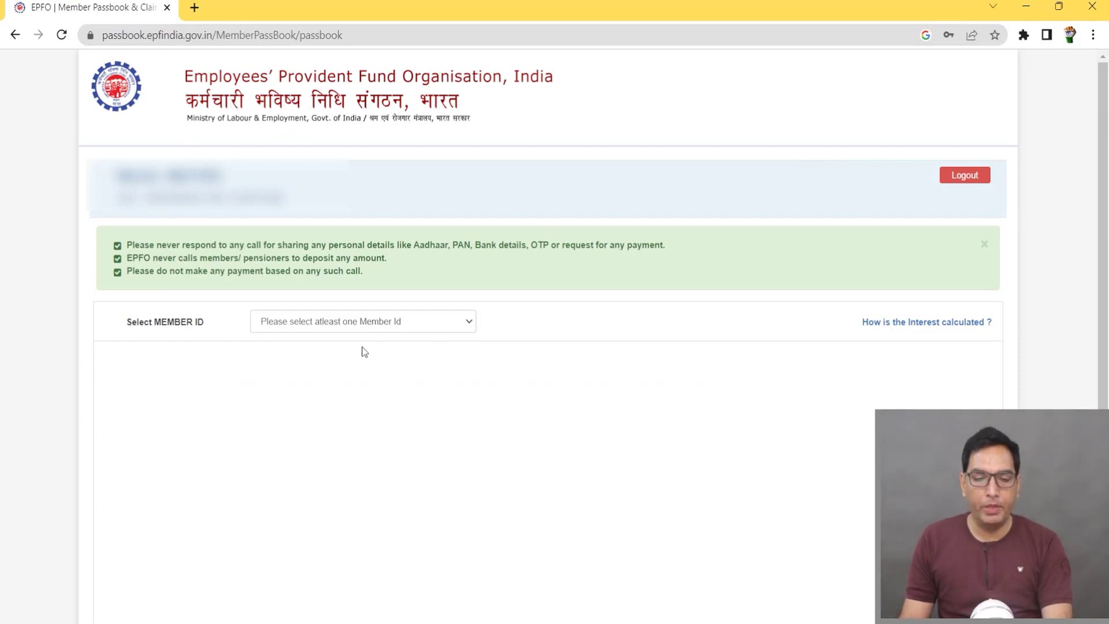
- Check the member account's Form-31 claim (Settled, ₹252000) and its Jan-2023 withdrawals in the 2022-2023 passbook
left_click(366, 323)
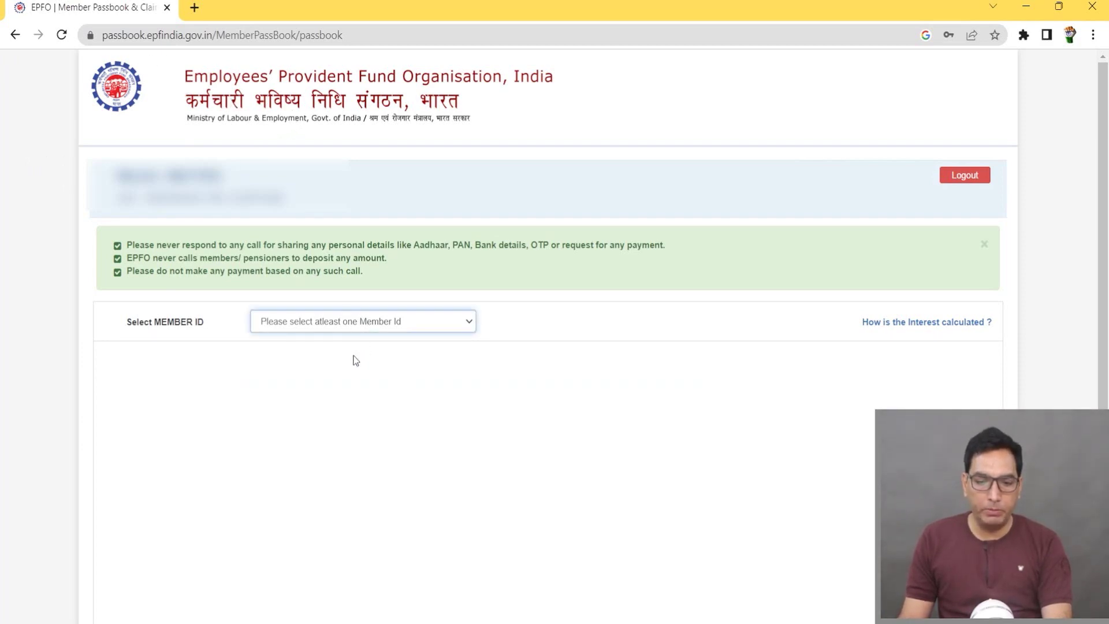
left_click(354, 357)
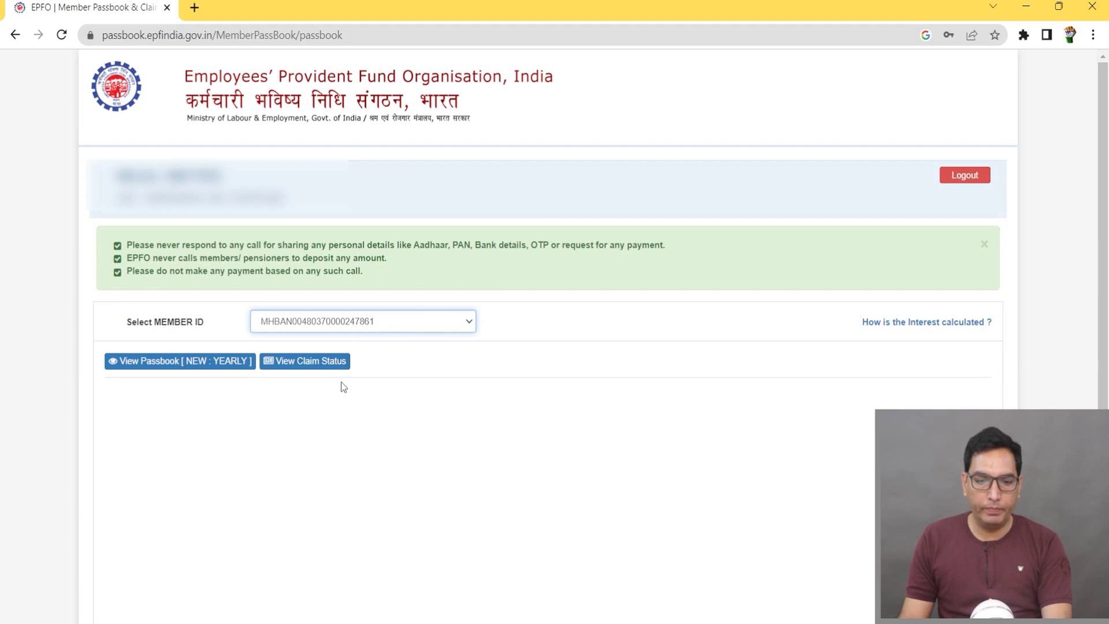
left_click(312, 364)
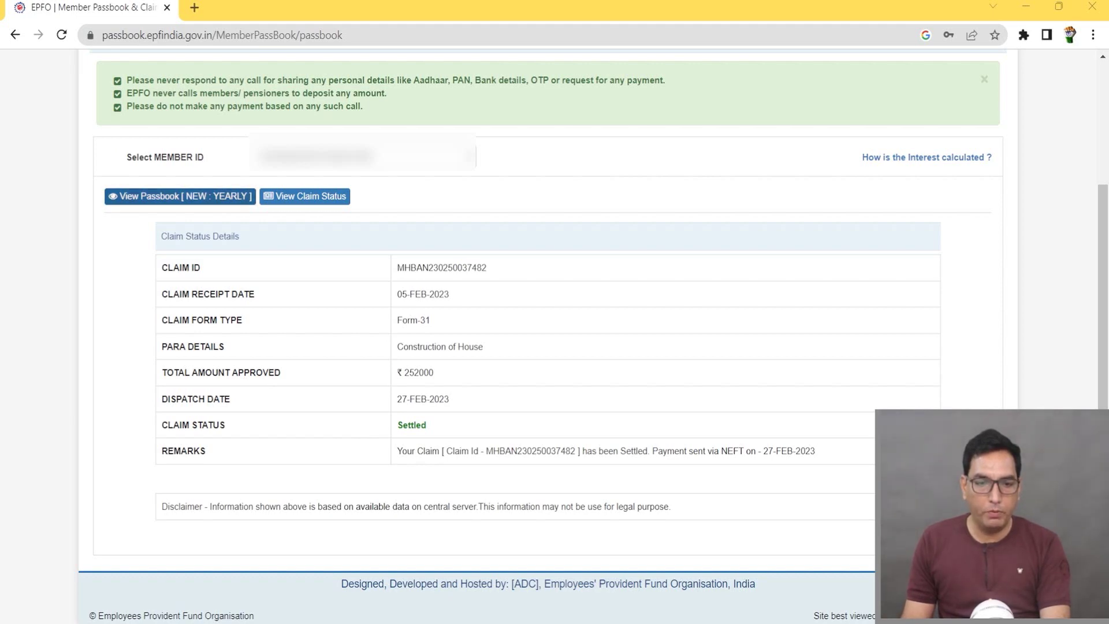
left_click(180, 195)
scroll(329, 514, "down", 3)
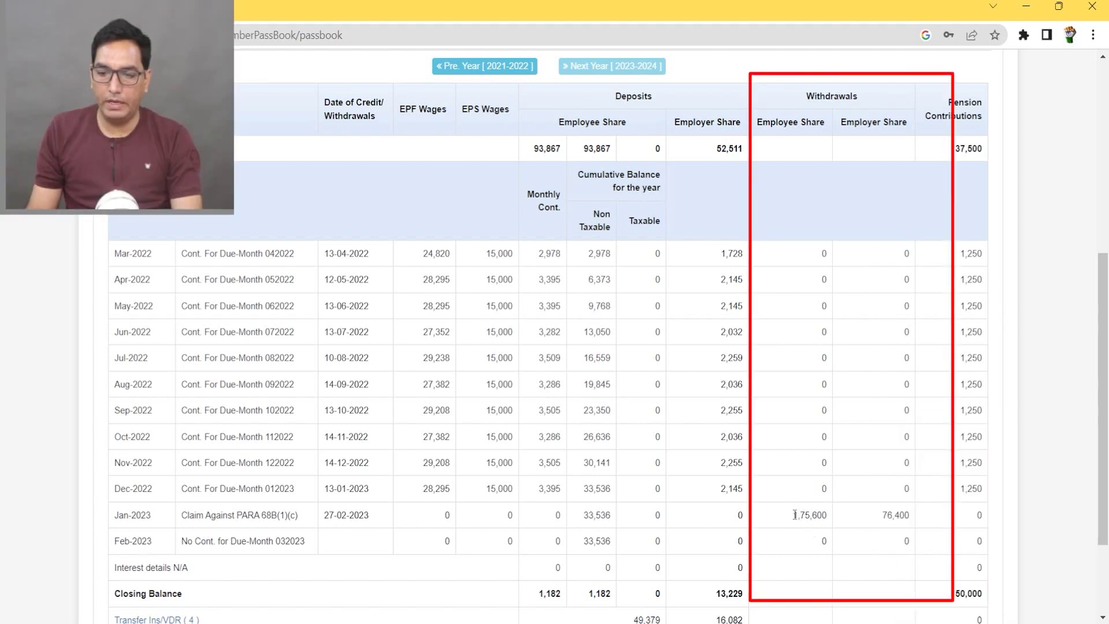
left_click_drag(792, 514, 833, 519)
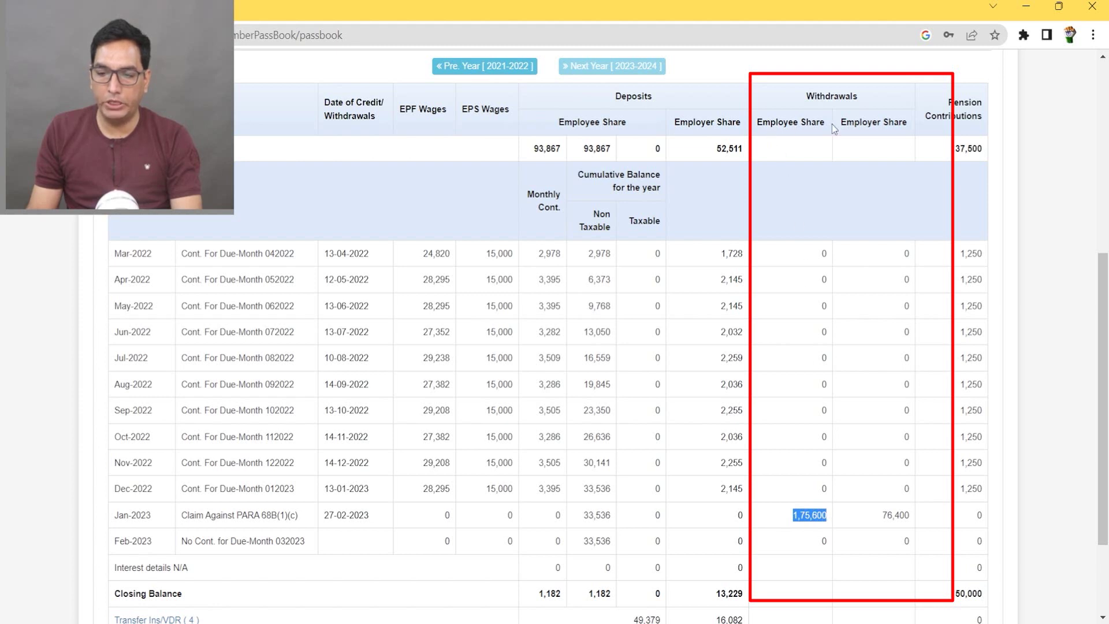
left_click_drag(881, 514, 912, 519)
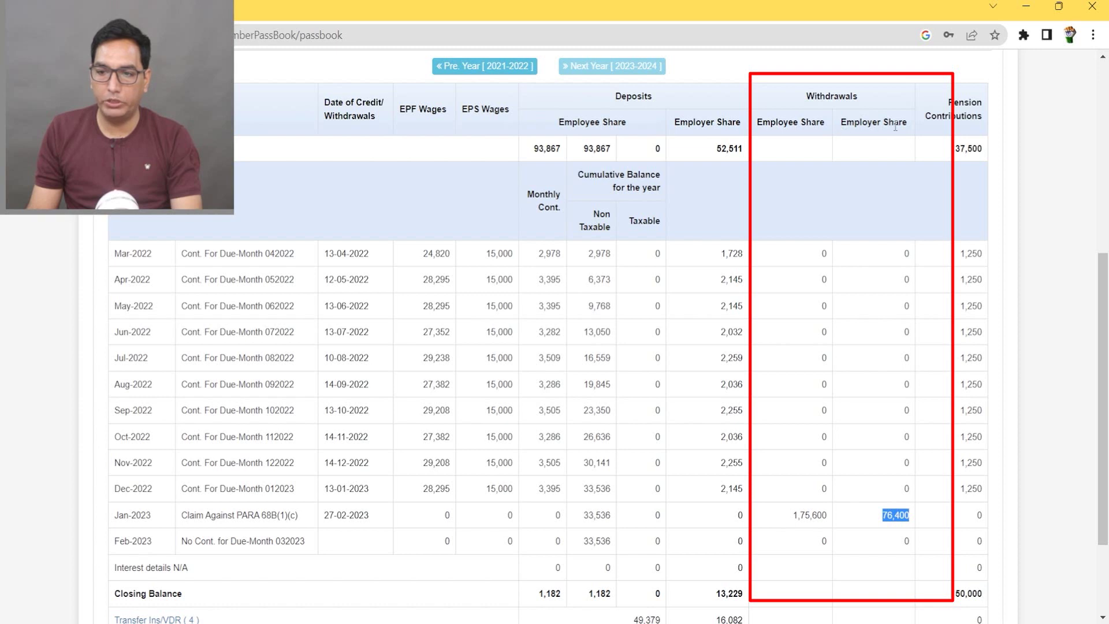
left_click(790, 520)
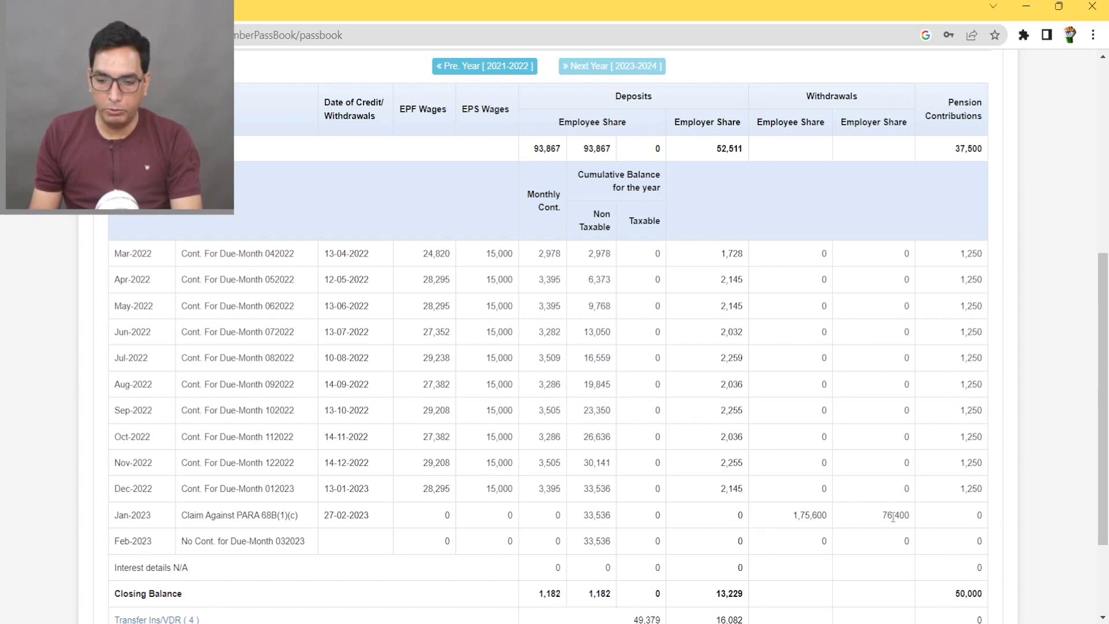
scroll(355, 371, "up", 4)
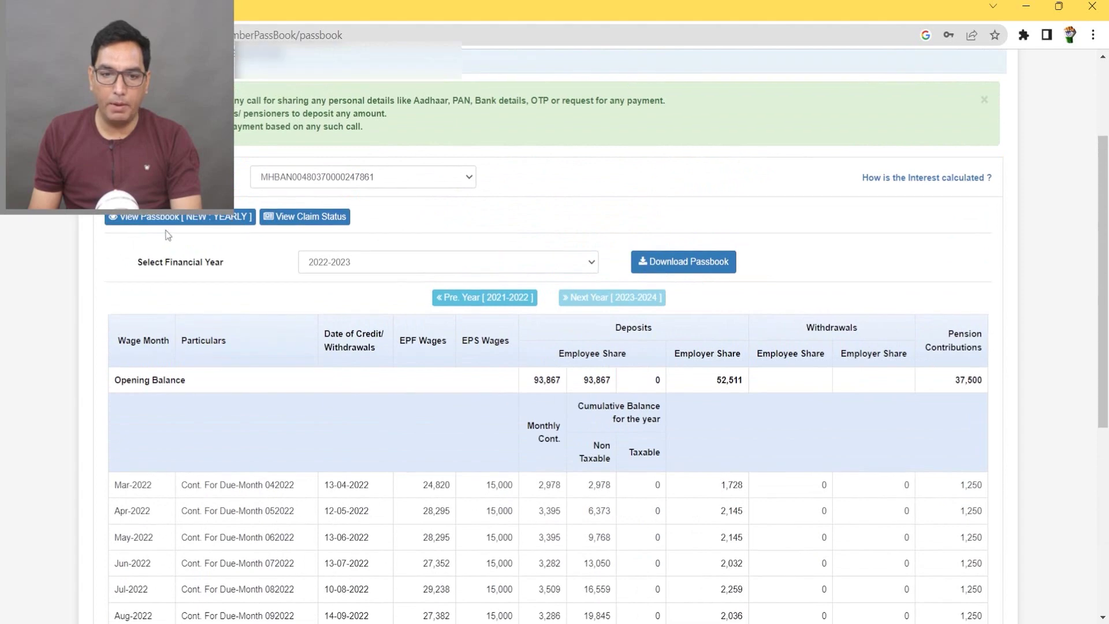
- Reload the claim status details for the Form-31 house-construction claim
left_click(304, 216)
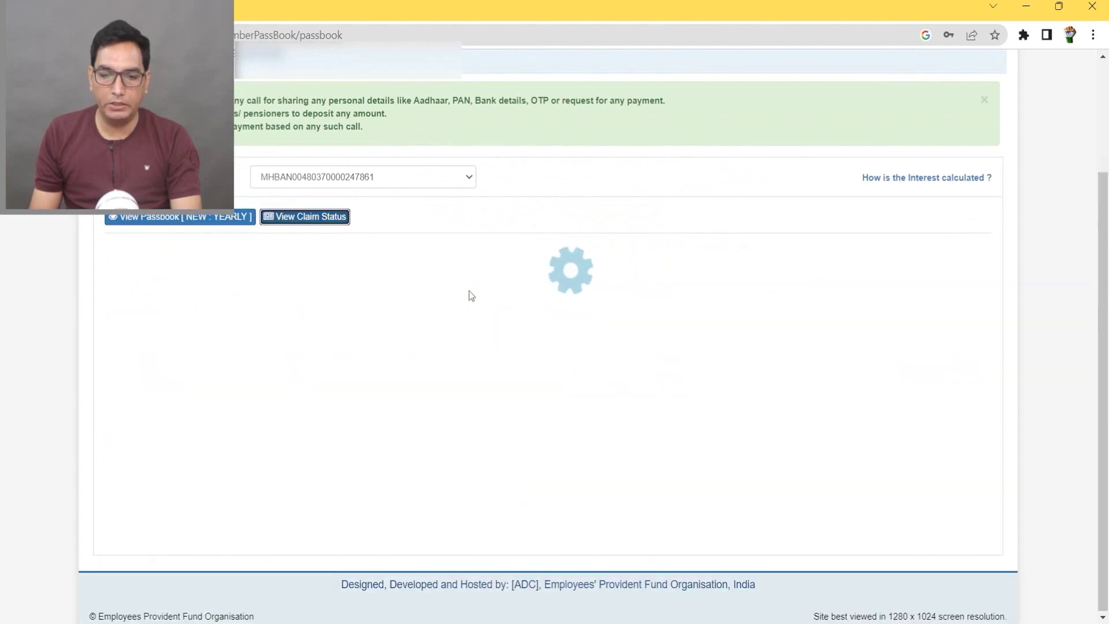